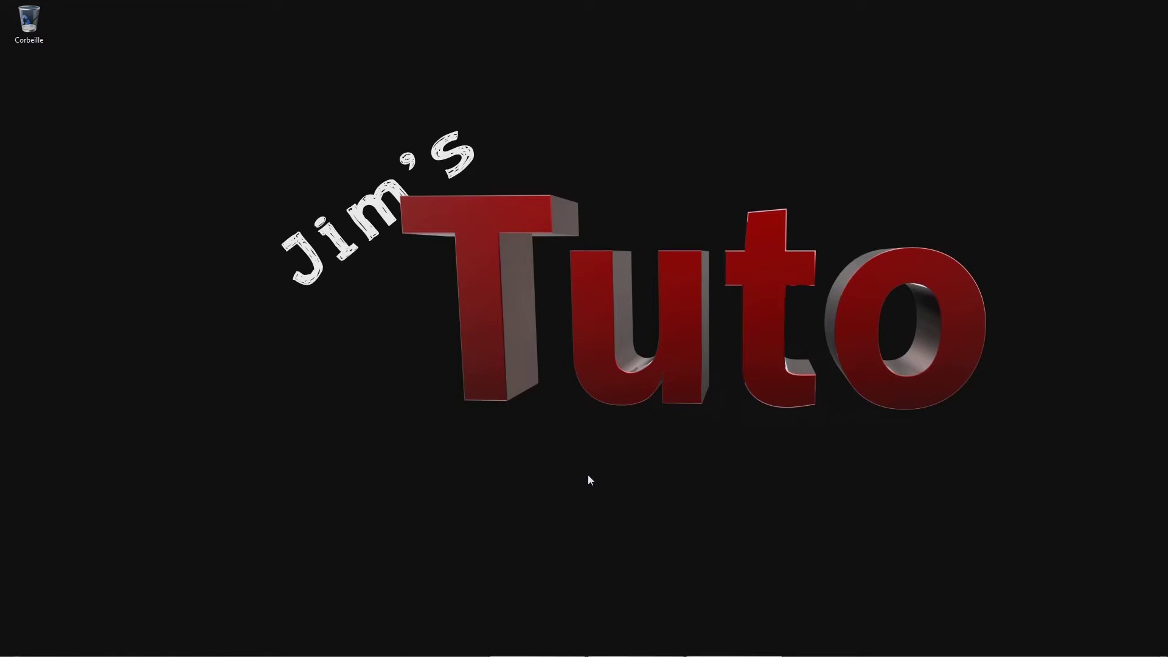
Bring the Premiere Elements project with the Maldives clips to the front from the taskbar
left_click(610, 642)
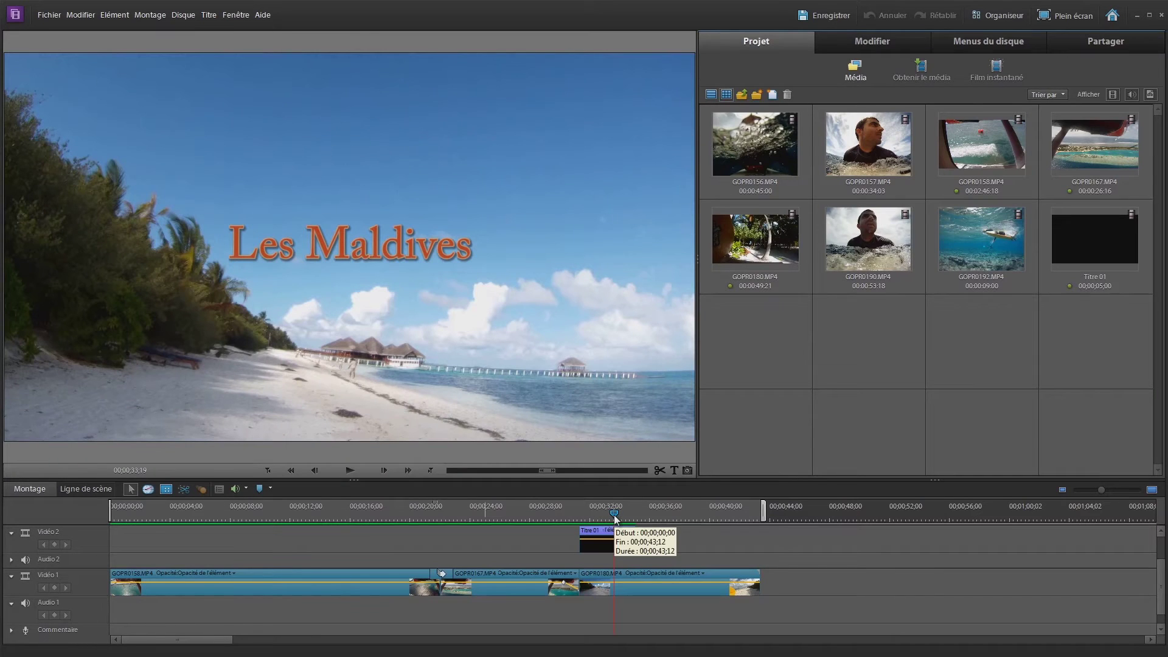
Scrub back to a beach frame without the title and show the Partager options
left_click(614, 515)
mouse_move(614, 515)
left_mouse_down()
mouse_move(571, 515)
mouse_move(677, 510)
left_mouse_up()
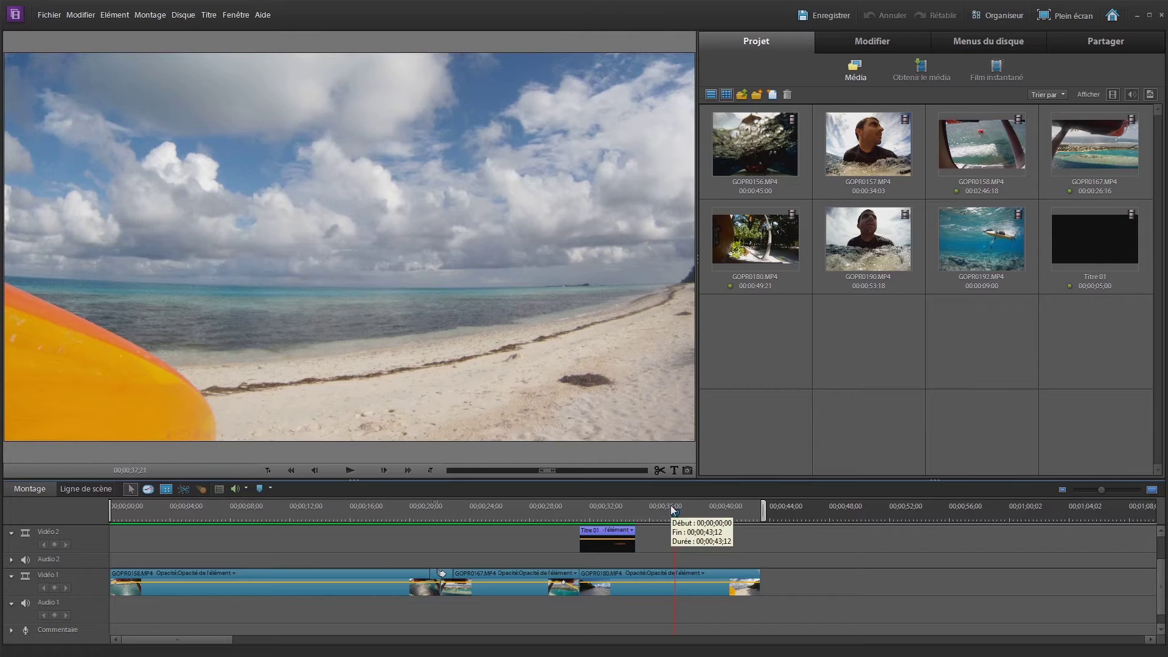
left_click(1082, 39)
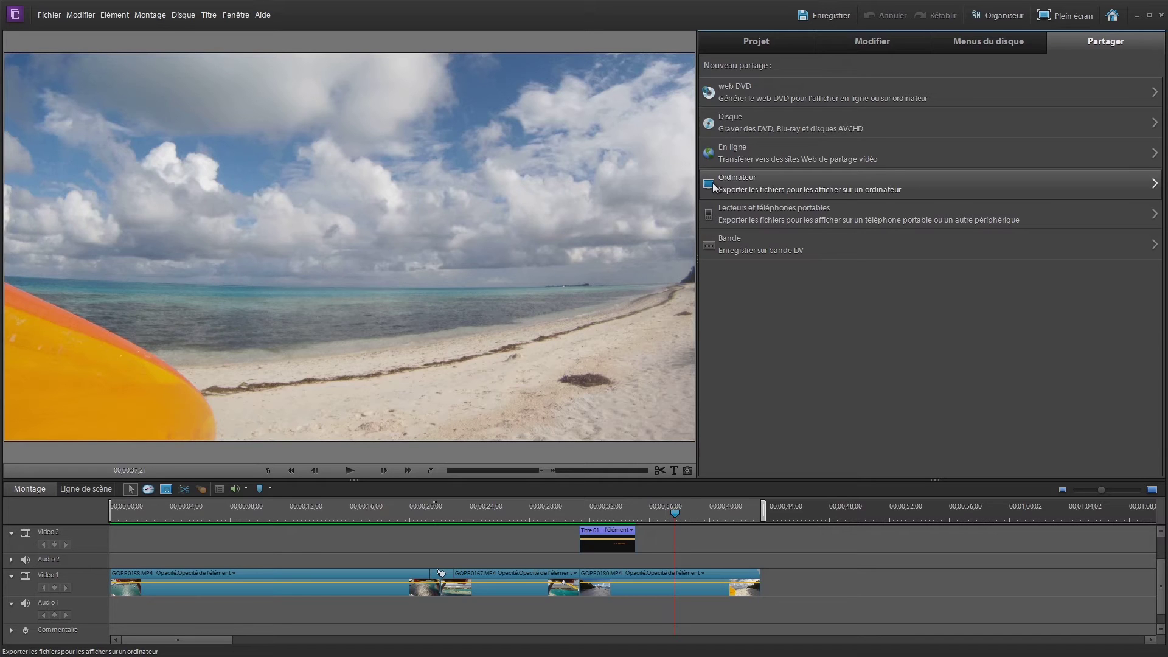
Choose Ordinateur to export the movie as a file for a computer
left_click(715, 187)
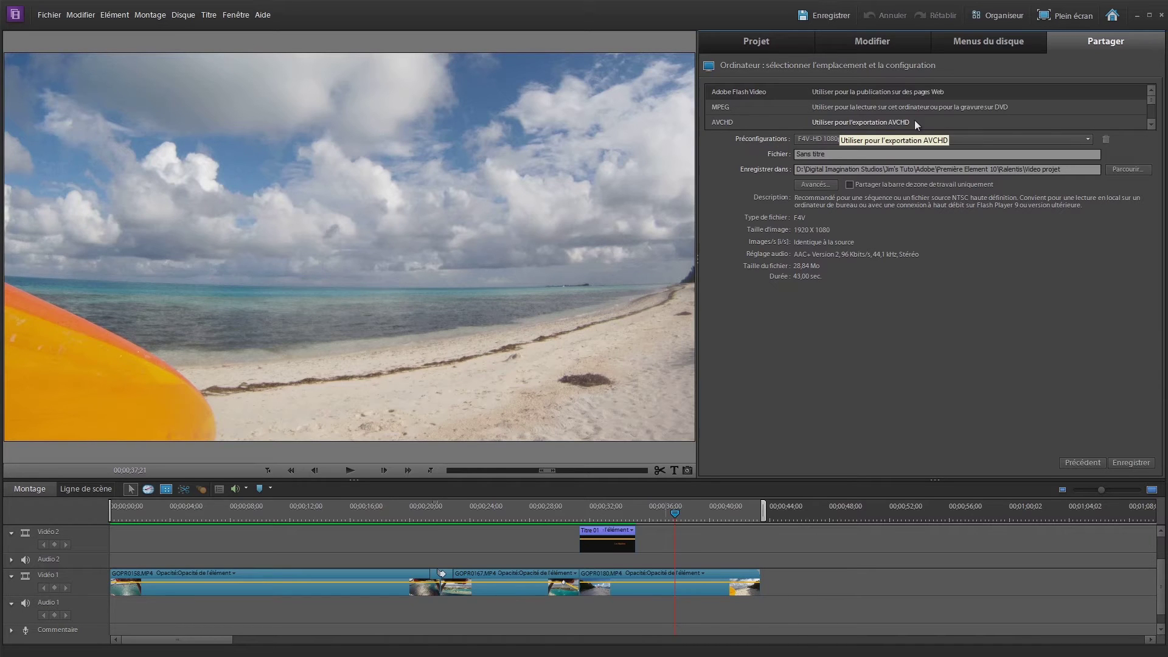
Scroll through the export format list and settle on the AVI format
left_click(1151, 124)
left_click(1151, 125)
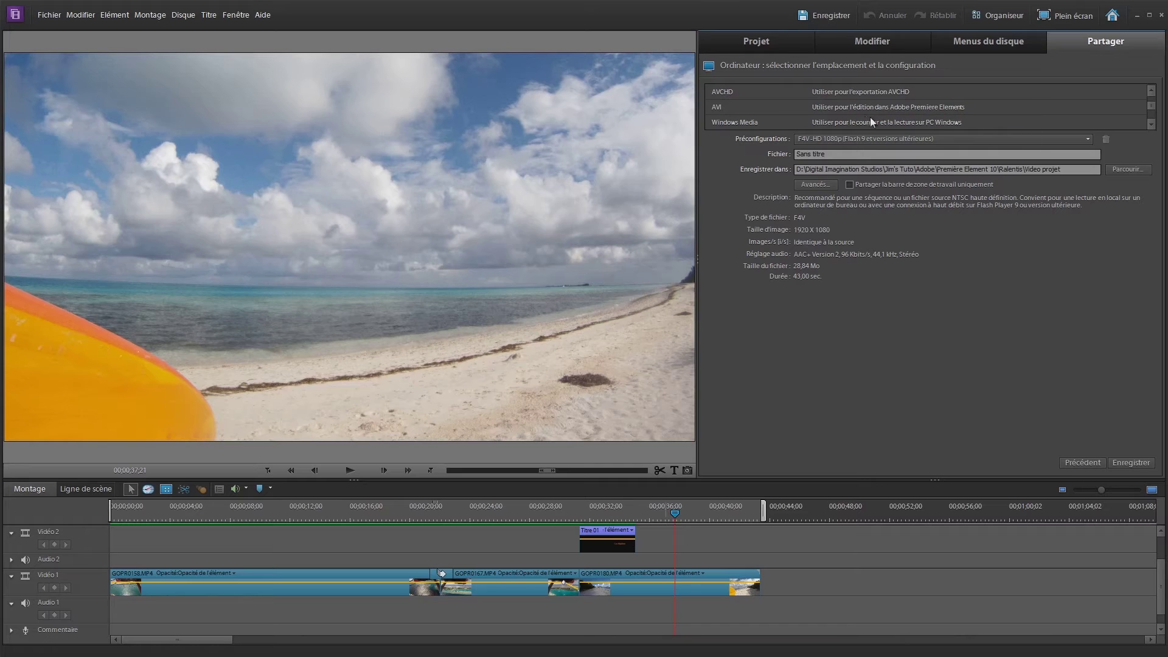
left_click(1151, 125)
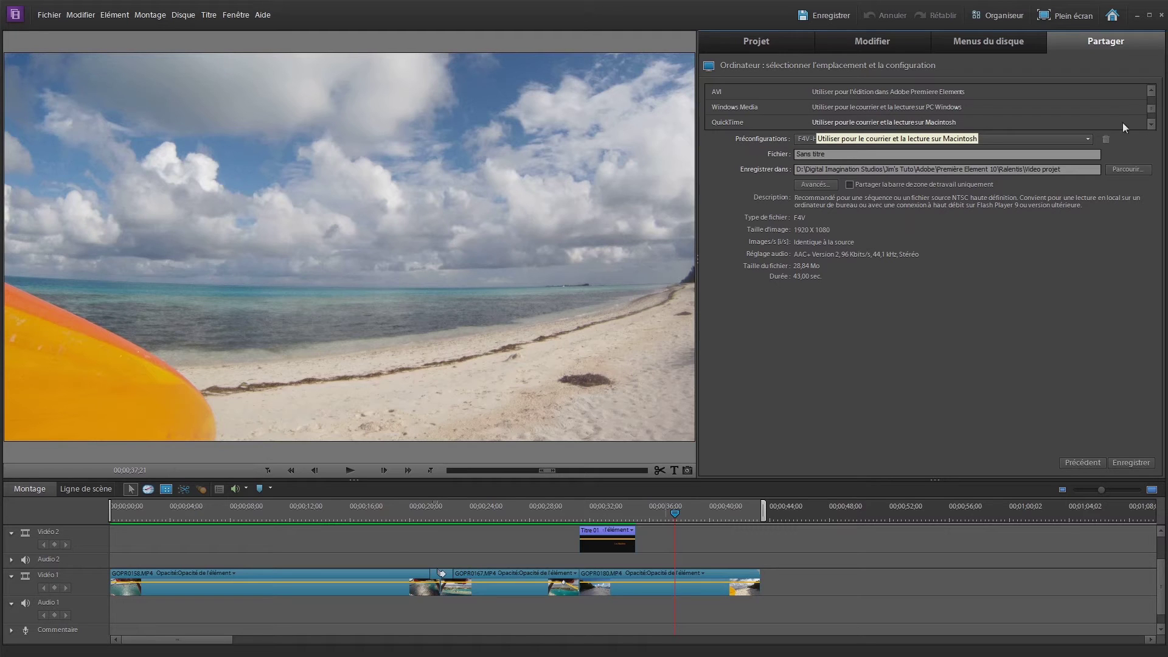
left_click(1150, 125)
left_click(1151, 125)
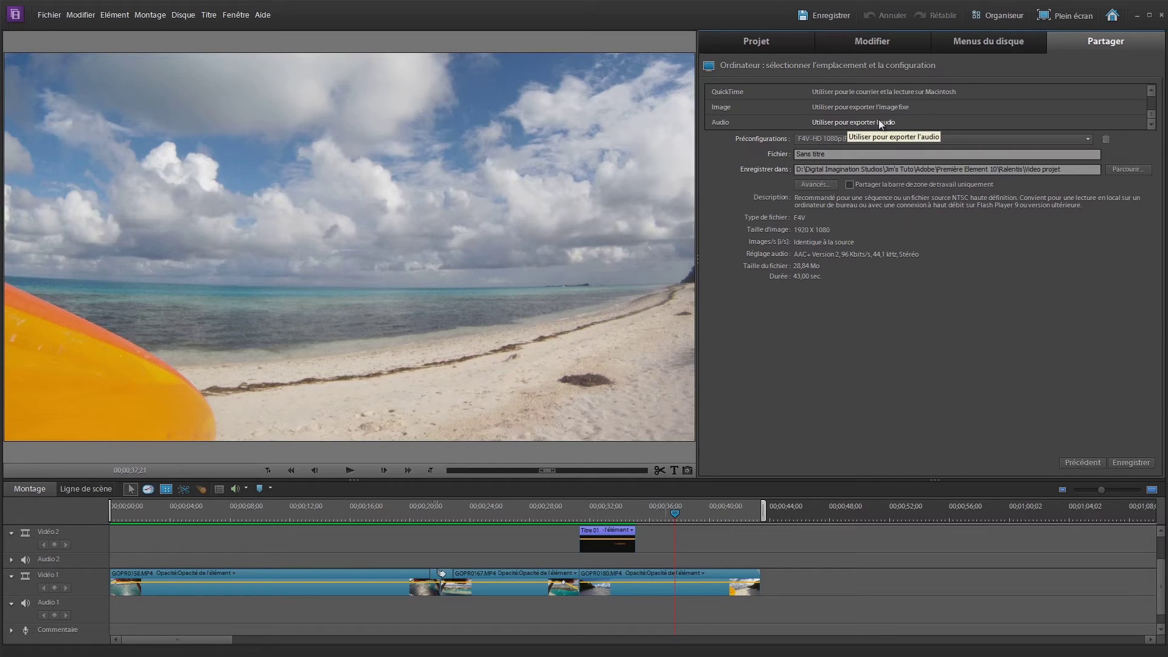
left_click(1151, 92)
left_click(1151, 91)
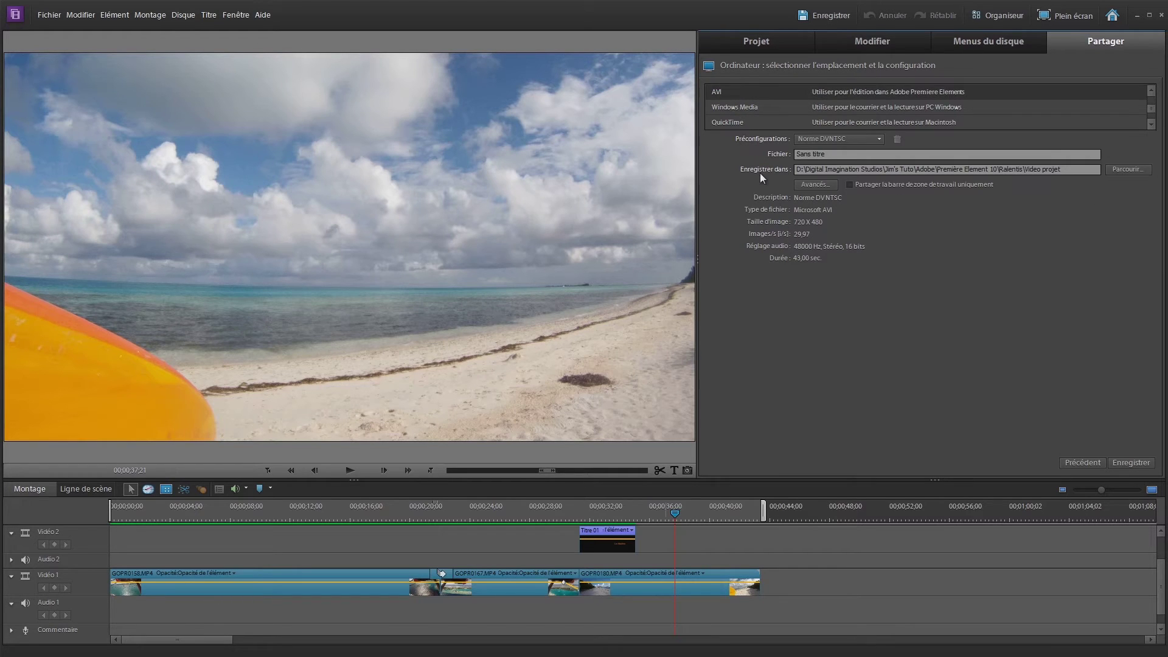
Apply the DV PAL Grand écran AVI preset and name the output file maldives
left_click(809, 140)
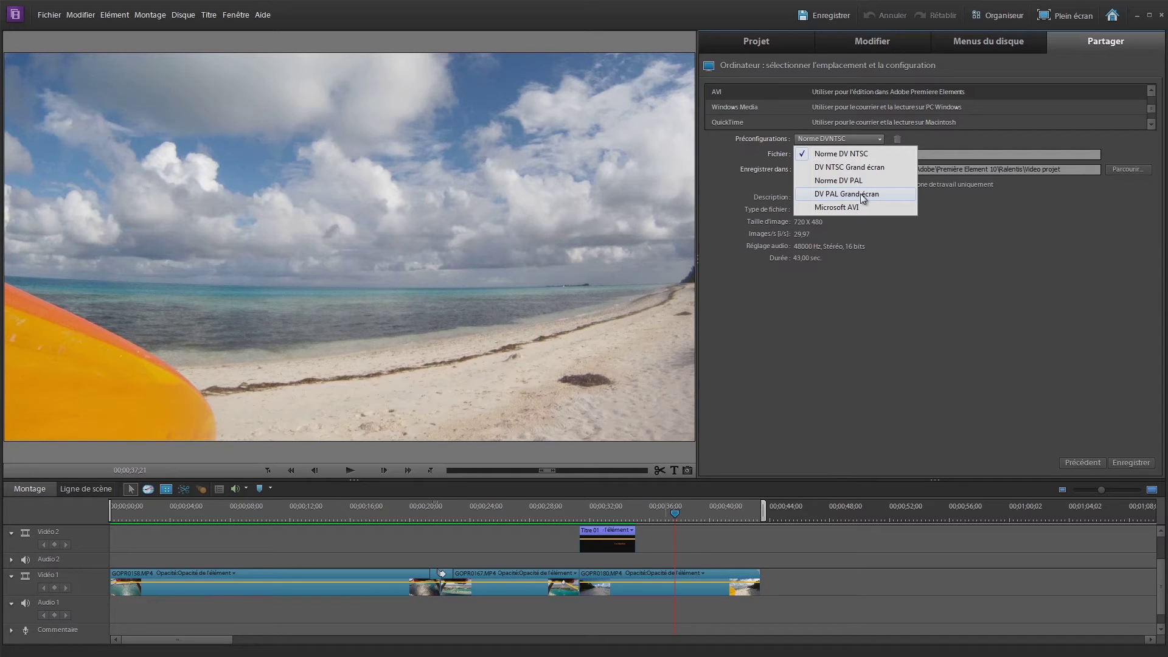
left_click(860, 193)
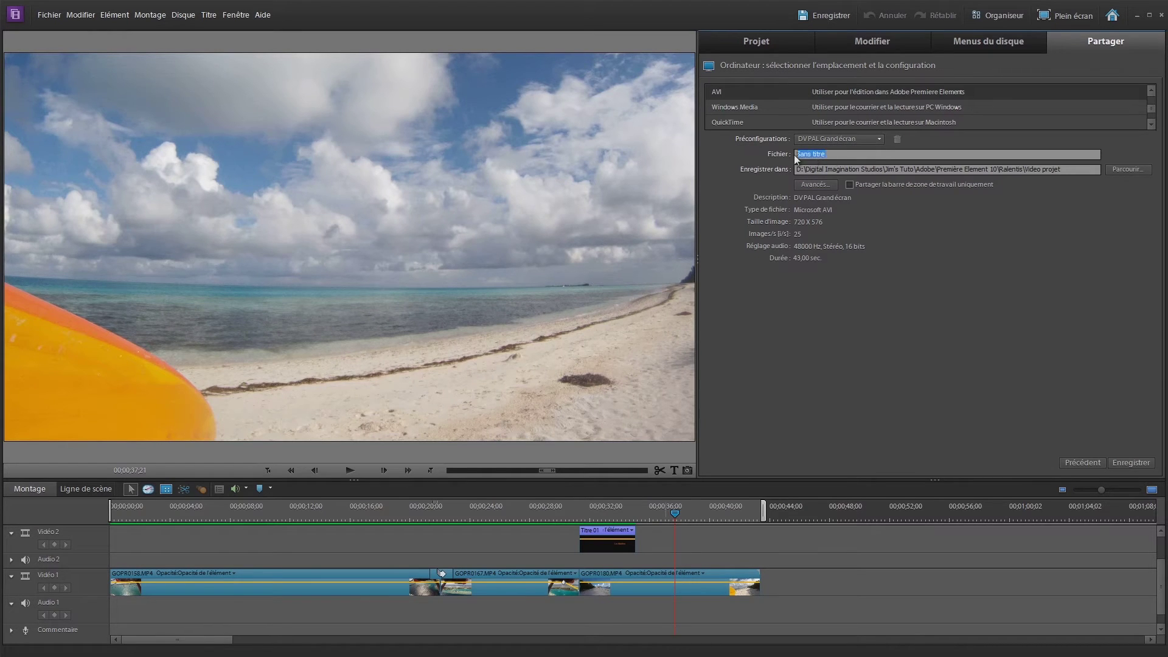
type("mald")
type("ives")
In the advanced export settings, set the video codec to Microsoft Vidéo 1
left_click(820, 185)
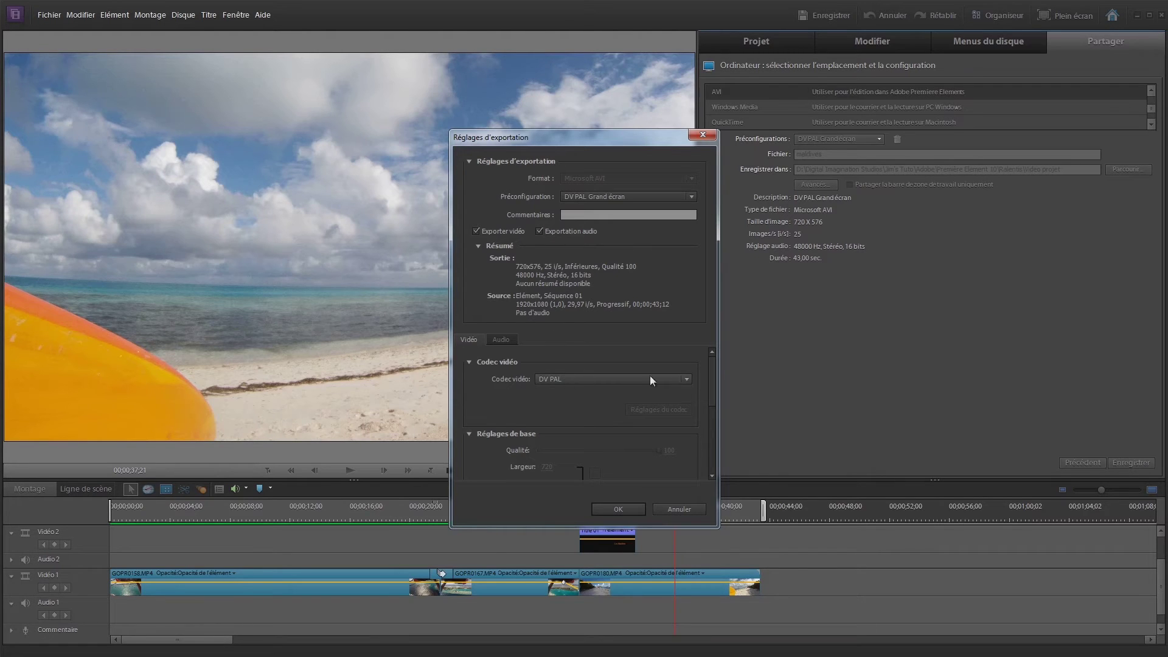
mouse_move(709, 367)
left_mouse_down()
mouse_move(716, 429)
mouse_move(721, 360)
left_mouse_up()
mouse_move(713, 371)
left_mouse_down()
mouse_move(713, 431)
mouse_move(717, 372)
left_mouse_up()
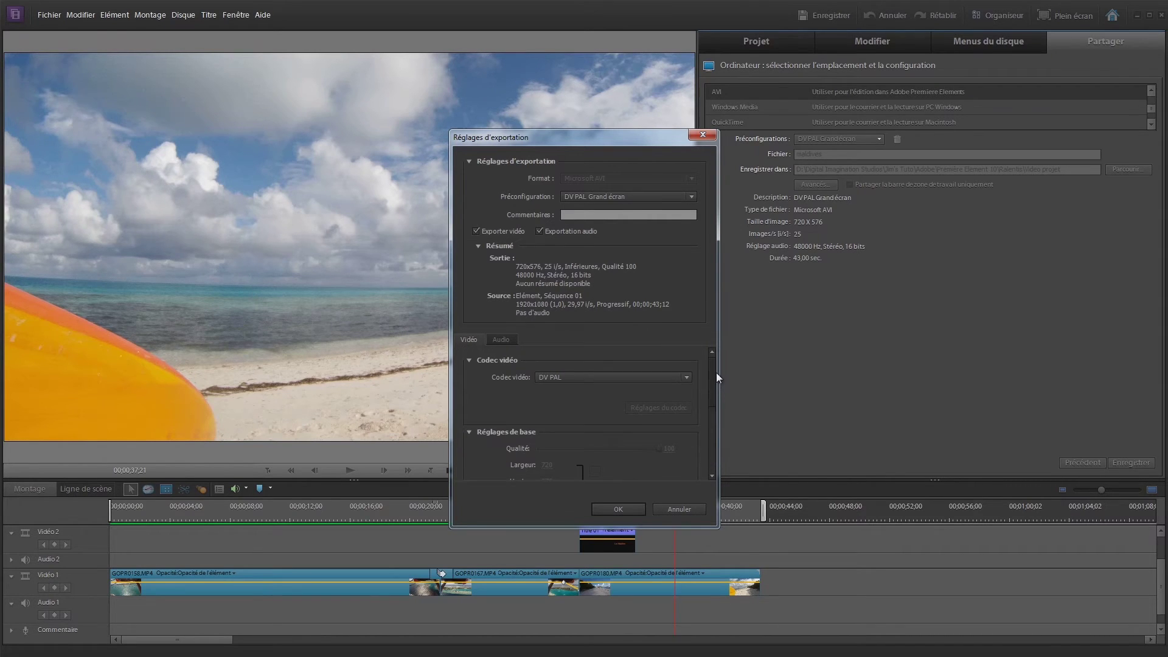
scroll(587, 467, "down", 3)
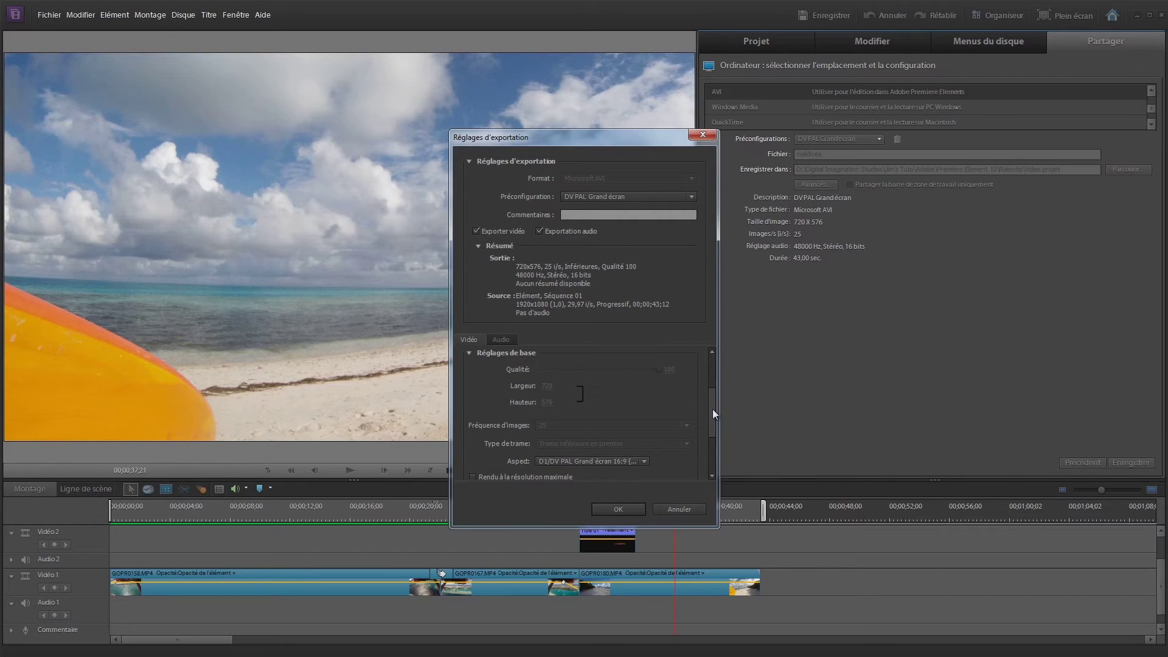
left_click_drag(713, 409, 711, 367)
left_click(555, 379)
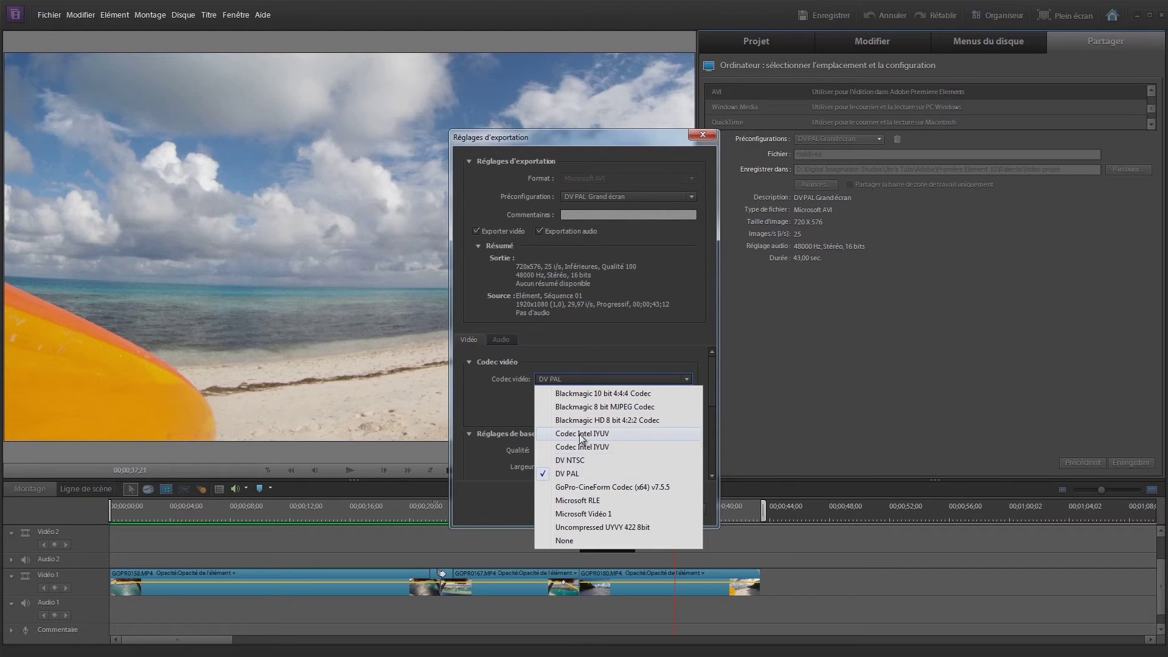
left_click(615, 513)
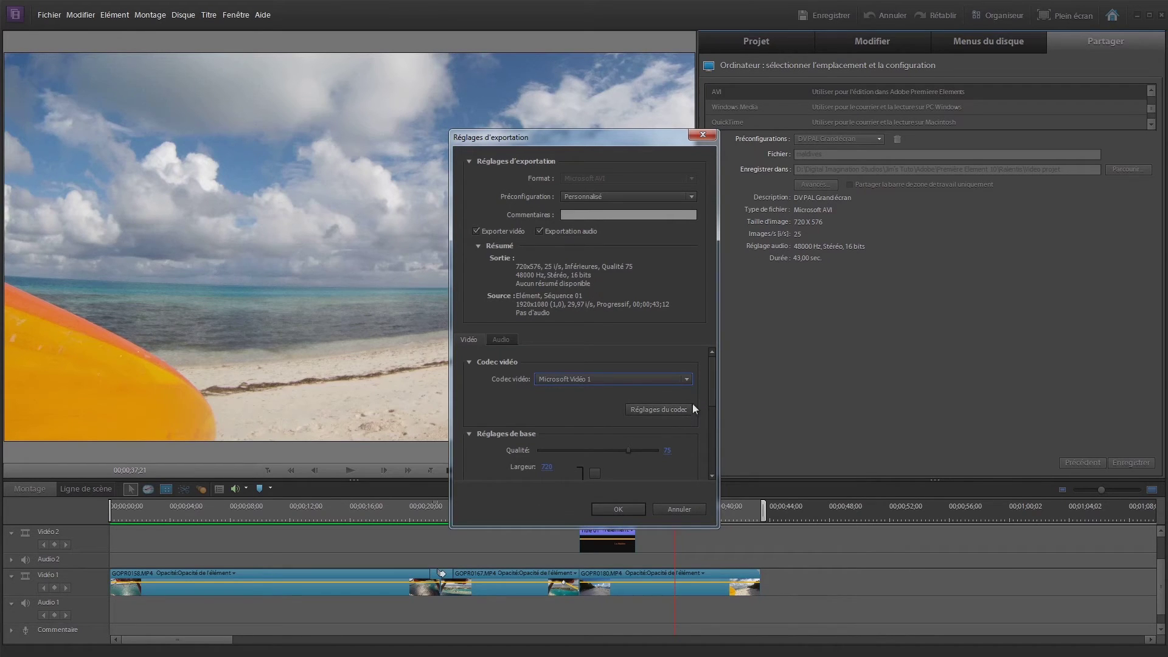
Raise the video quality to 100 and adjust the Microsoft Vidéo 1 temporal quality
left_click_drag(710, 389, 709, 399)
mouse_move(627, 425)
left_mouse_down()
mouse_move(672, 424)
mouse_move(714, 392)
left_mouse_up()
left_click(645, 411)
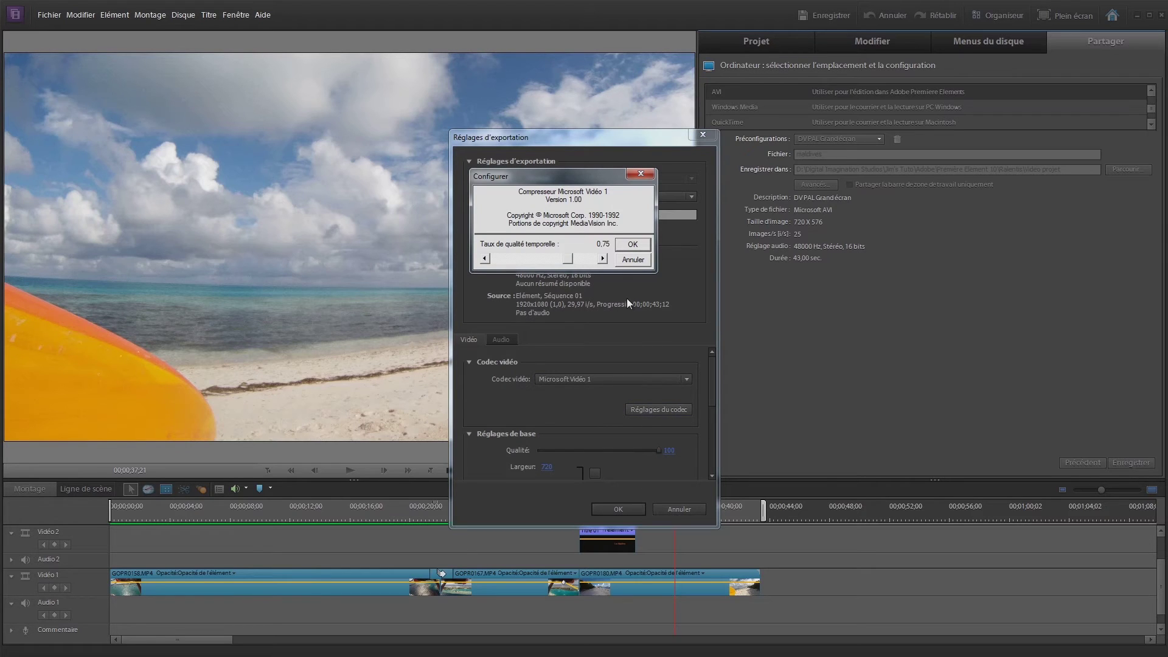
left_click_drag(567, 259, 593, 262)
mouse_move(593, 261)
left_mouse_down()
mouse_move(509, 262)
mouse_move(599, 260)
left_mouse_up()
mouse_move(597, 259)
left_mouse_down()
mouse_move(542, 259)
mouse_move(589, 260)
left_mouse_up()
left_click(631, 261)
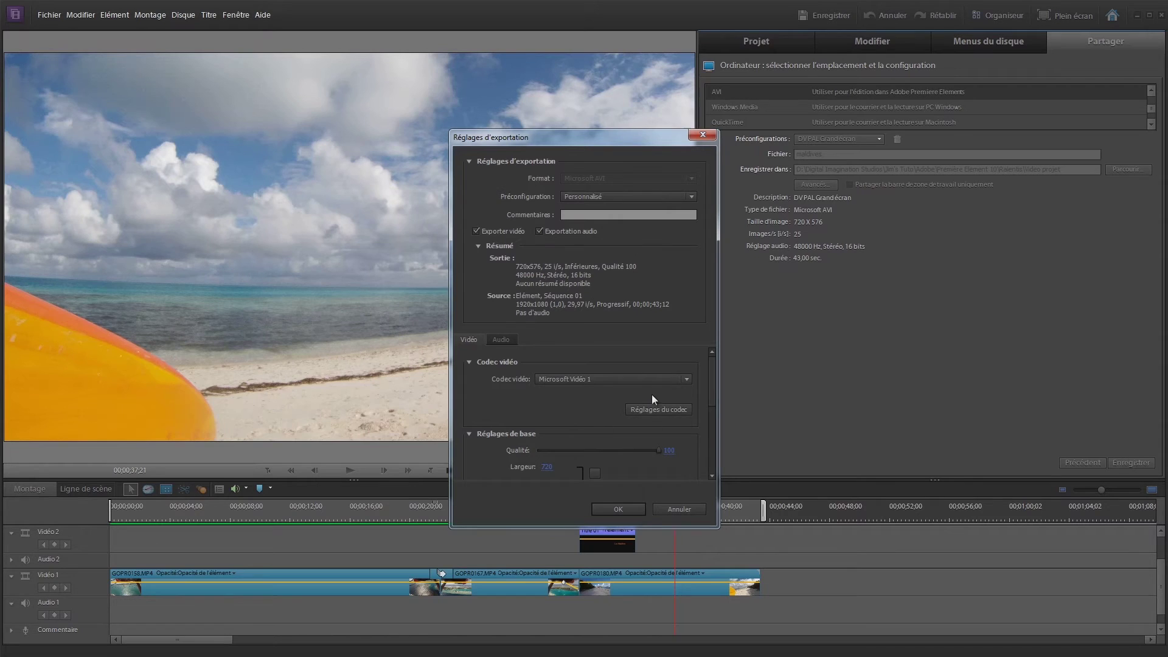
Confirm the customised AVI settings and accept the suggested preset name
left_click(618, 508)
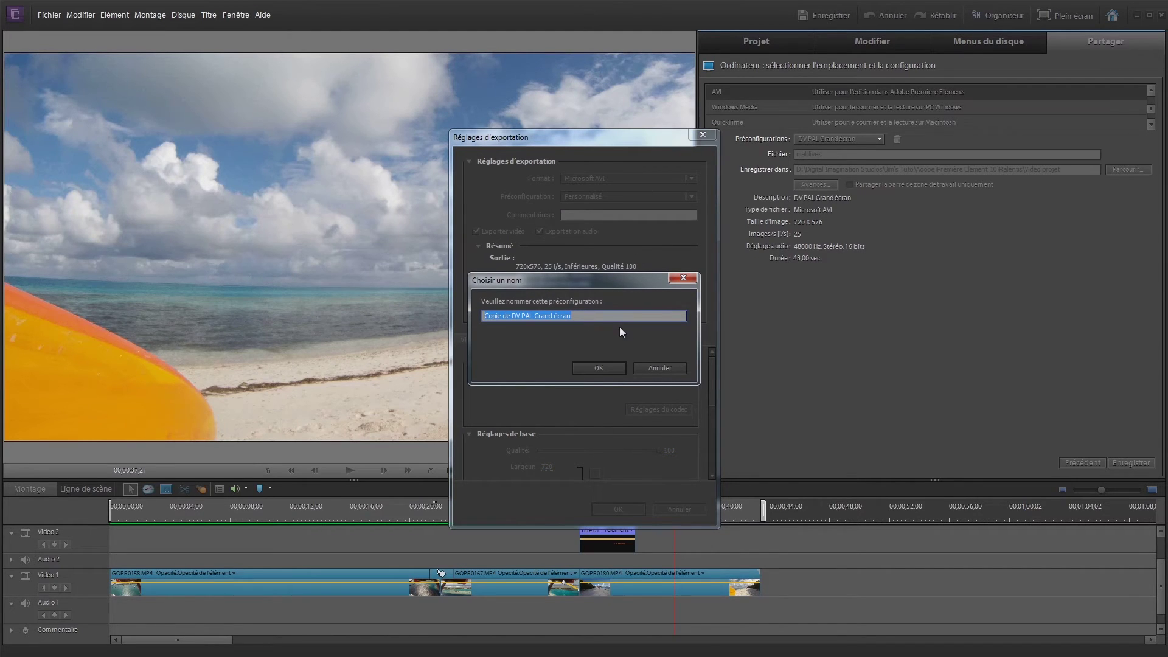
left_click(660, 369)
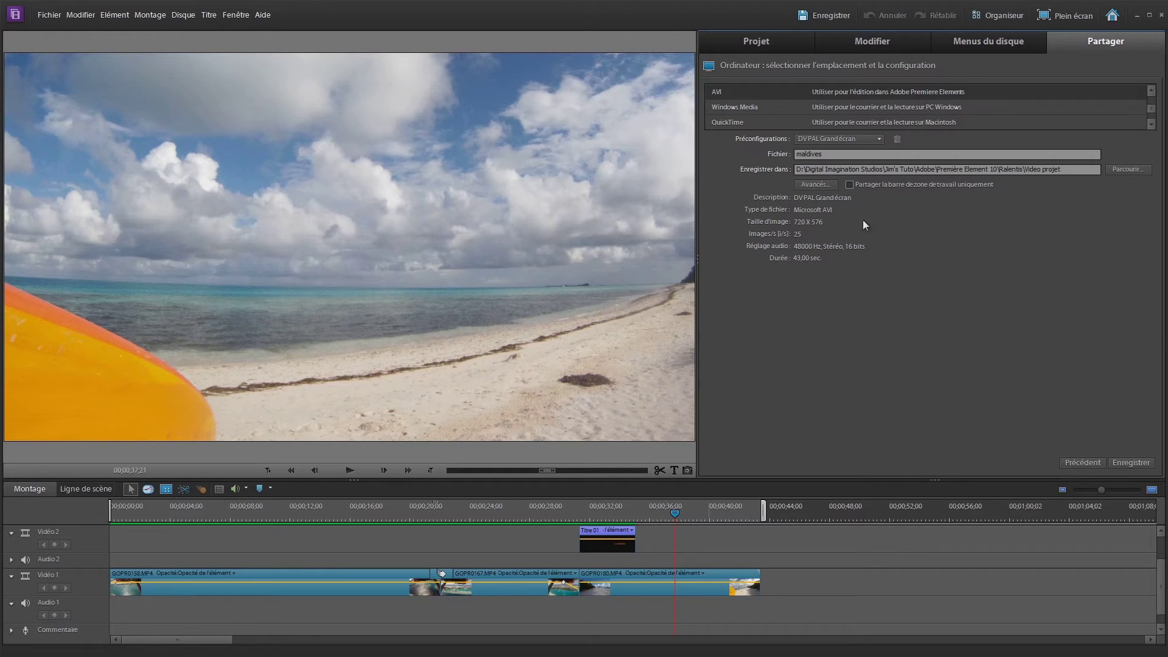
Switch to the Microsoft AVI preset and change its video codec from DV NTSC to DV PAL
left_click(841, 139)
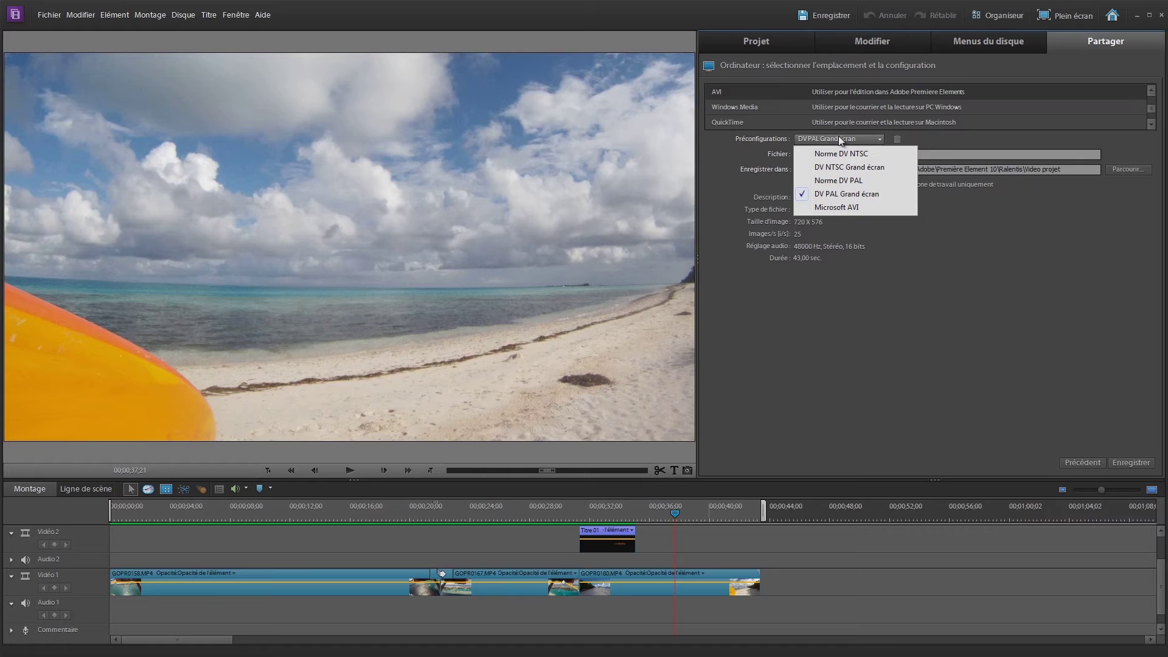
left_click(833, 206)
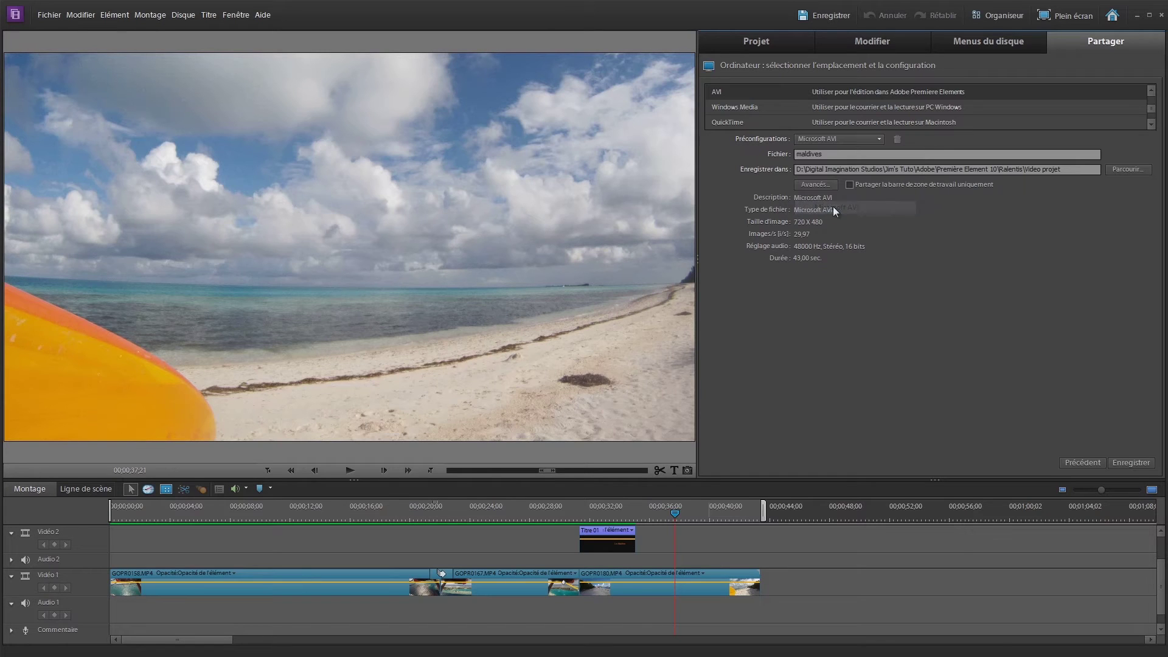
left_click(809, 185)
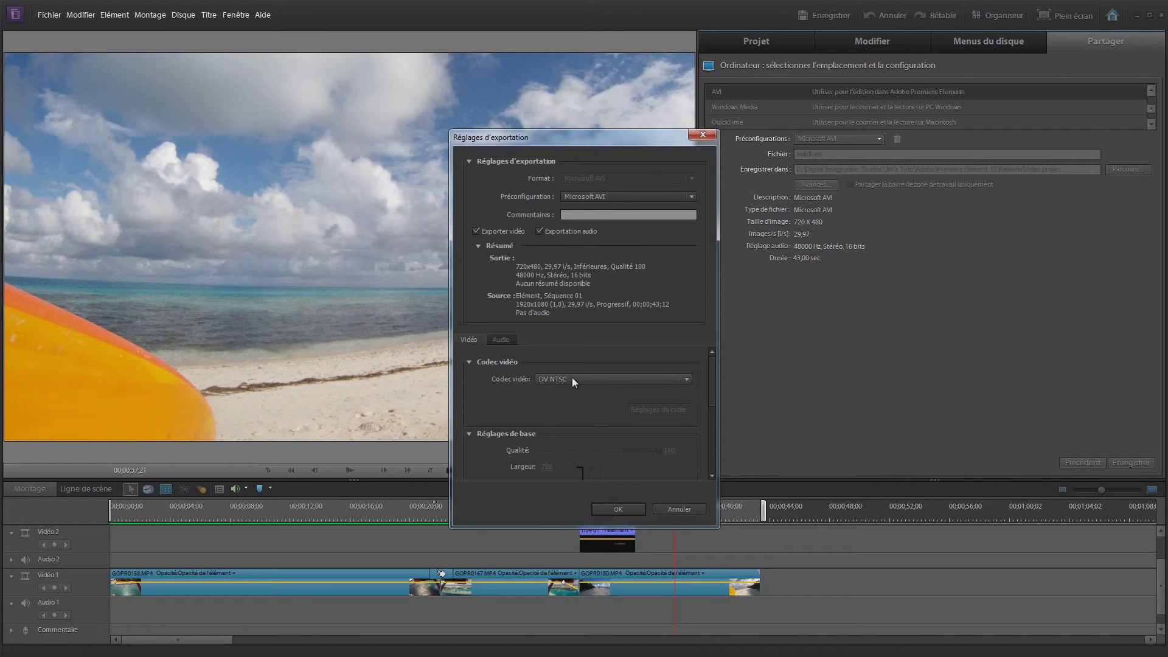
left_click(662, 378)
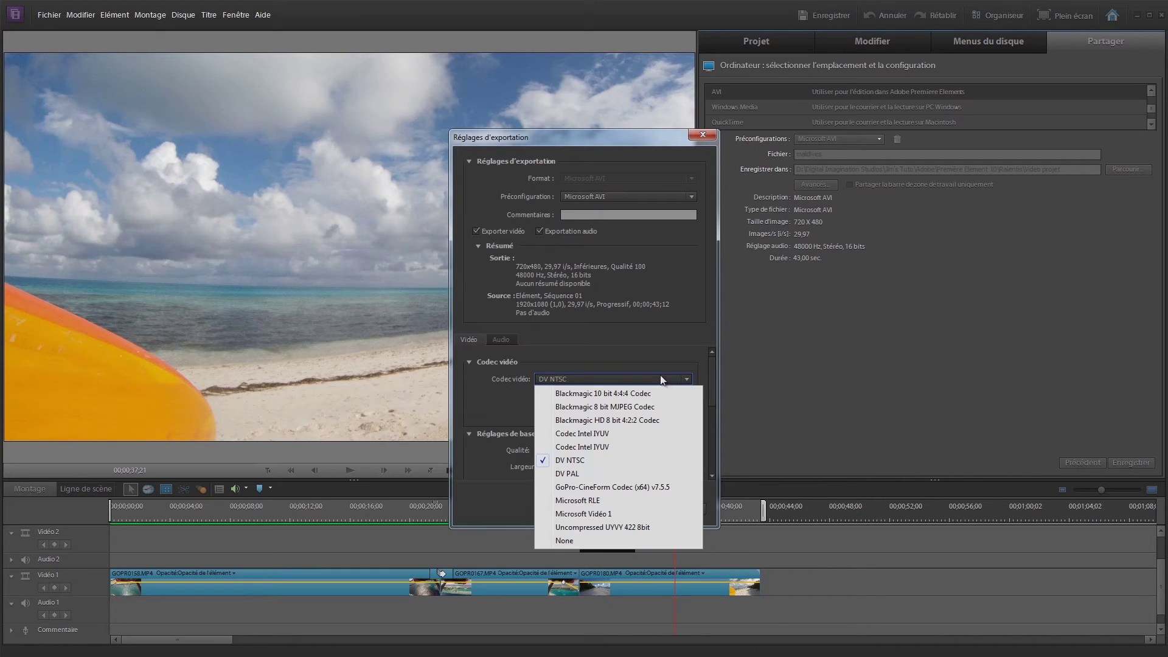
left_click(513, 374)
left_click_drag(711, 374, 709, 396)
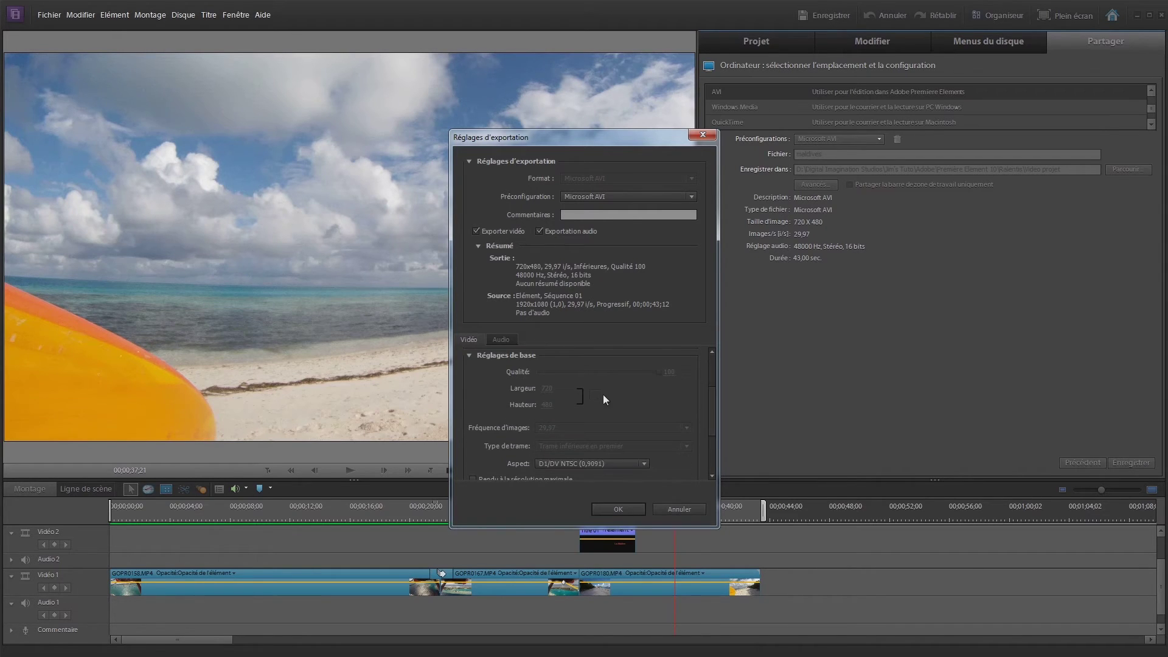
scroll(711, 404, "up", 3)
key("Down")
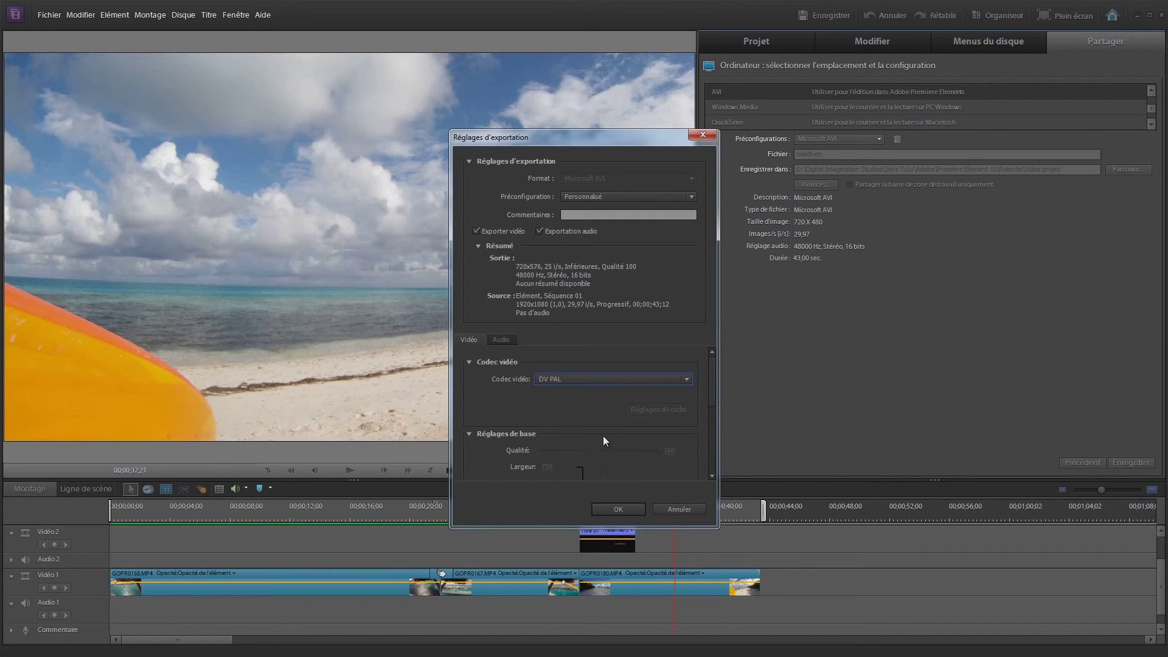
left_click(610, 376)
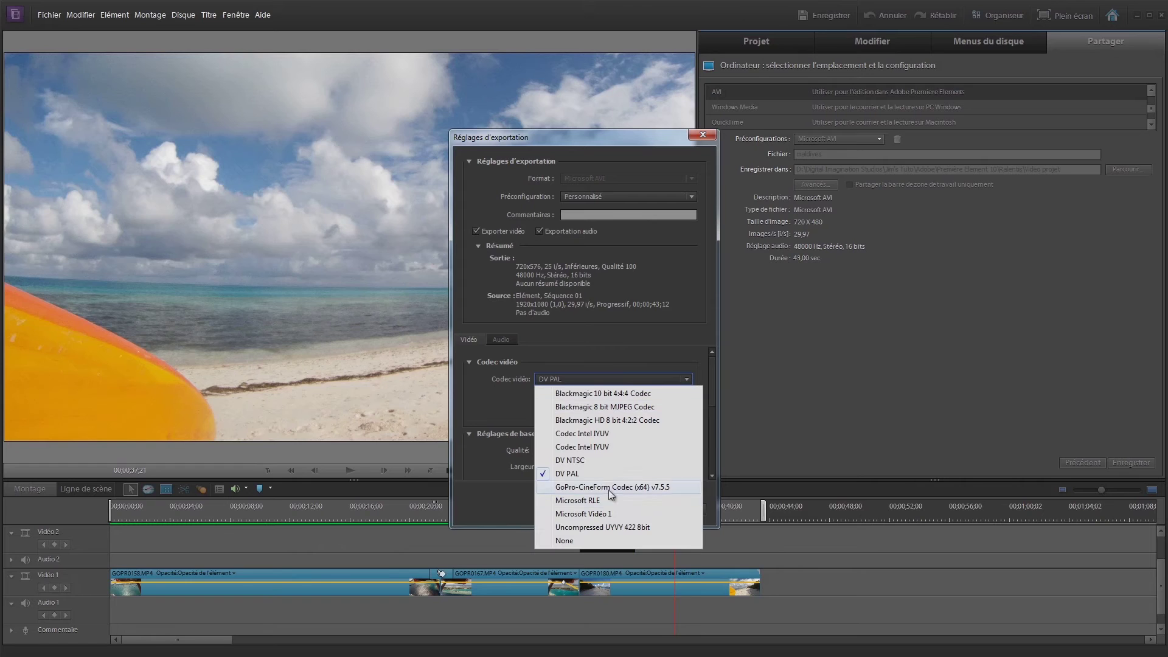
Use the Microsoft Vidéo 1 codec with export quality raised to 100
left_click(574, 514)
left_click_drag(629, 450, 679, 449)
left_click_drag(710, 399, 710, 417)
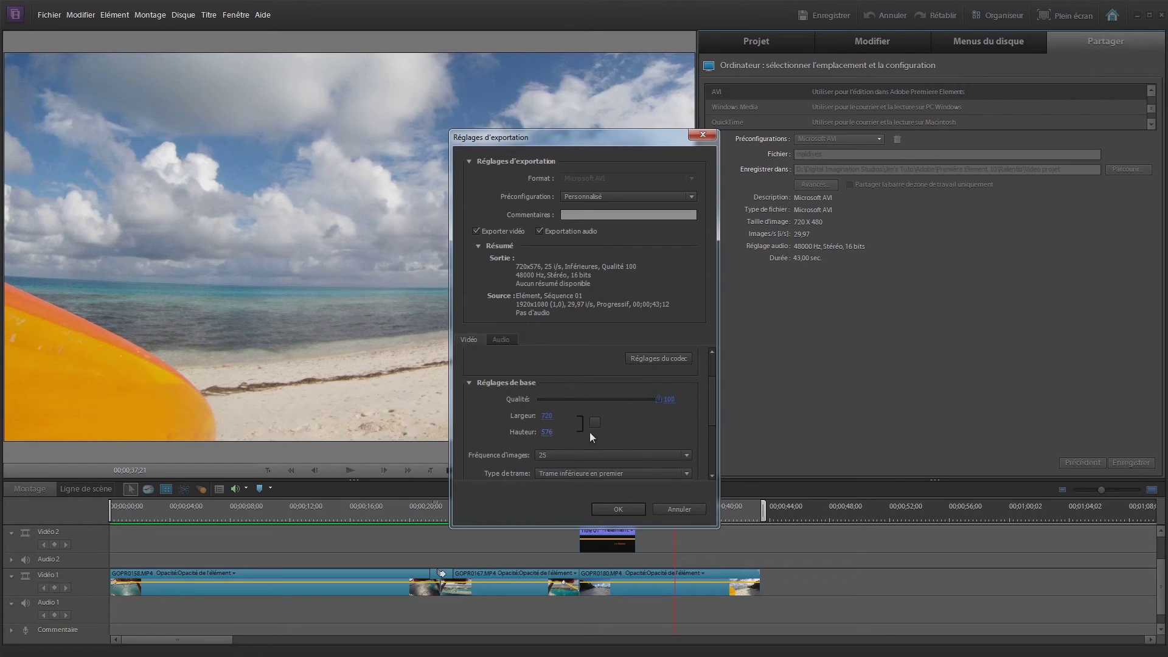
left_click(656, 359)
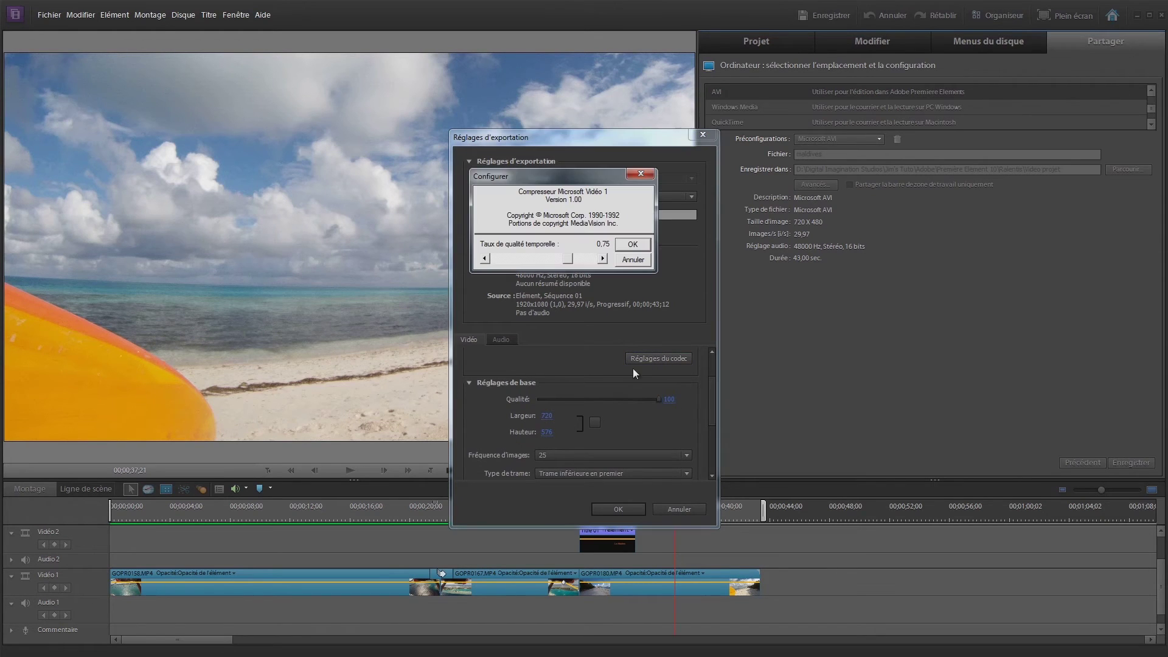
left_click(622, 257)
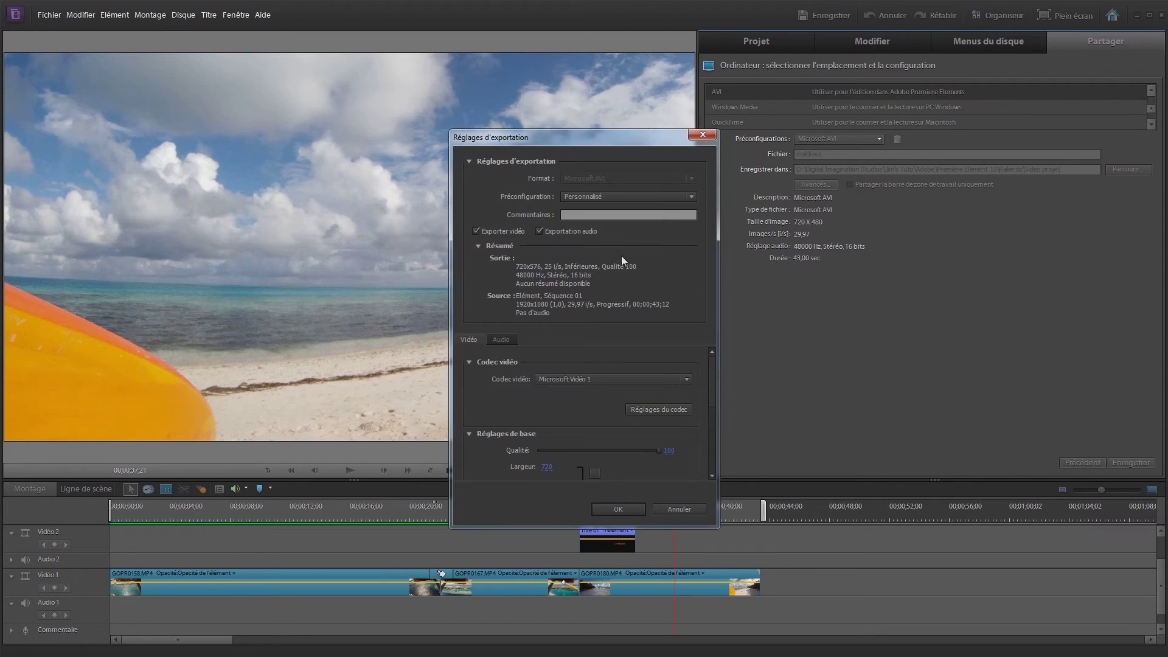
left_click_drag(710, 379, 713, 398)
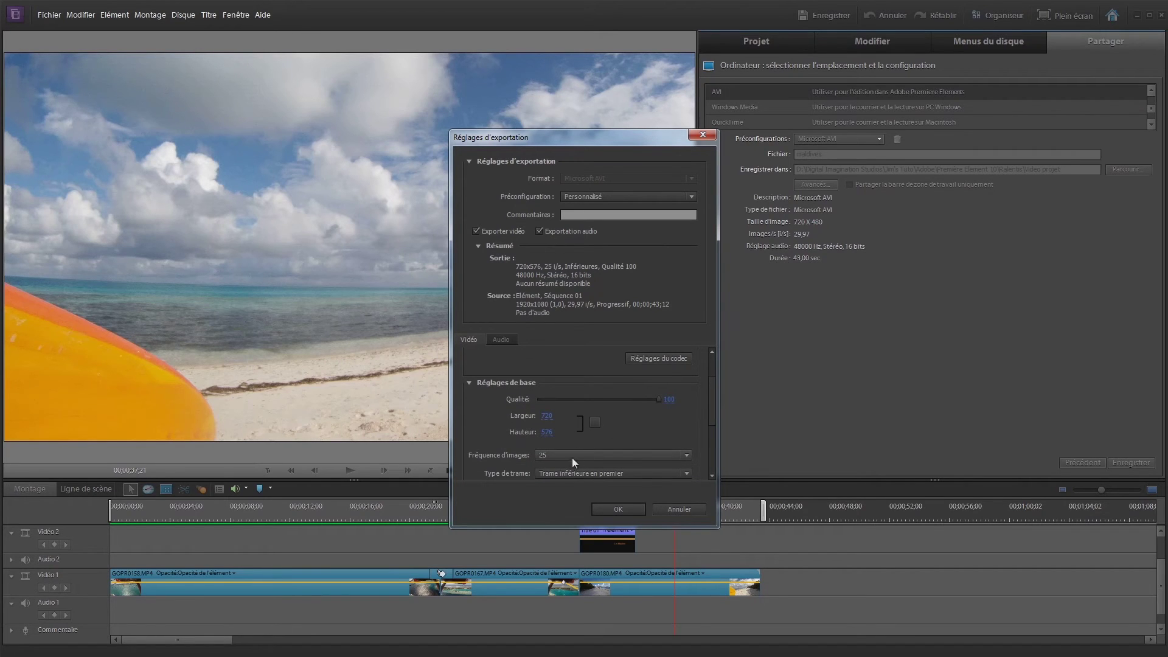
left_click_drag(713, 412, 714, 421)
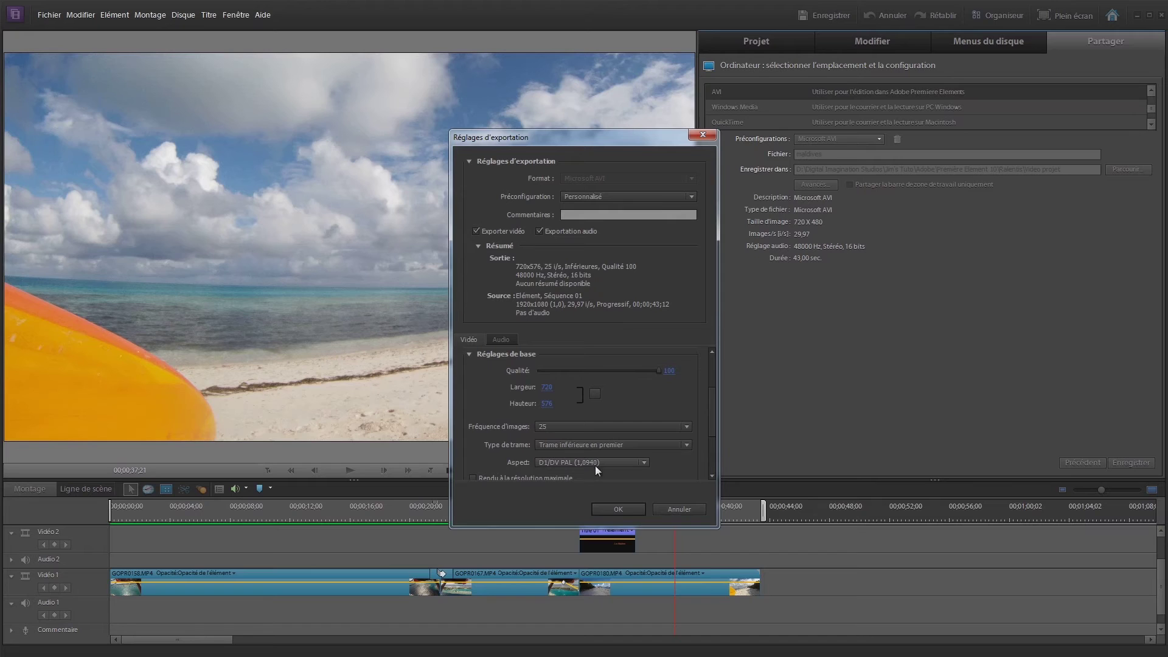
Set the pixel aspect to square pixels and the field order to progressive
left_click(596, 466)
left_click(561, 476)
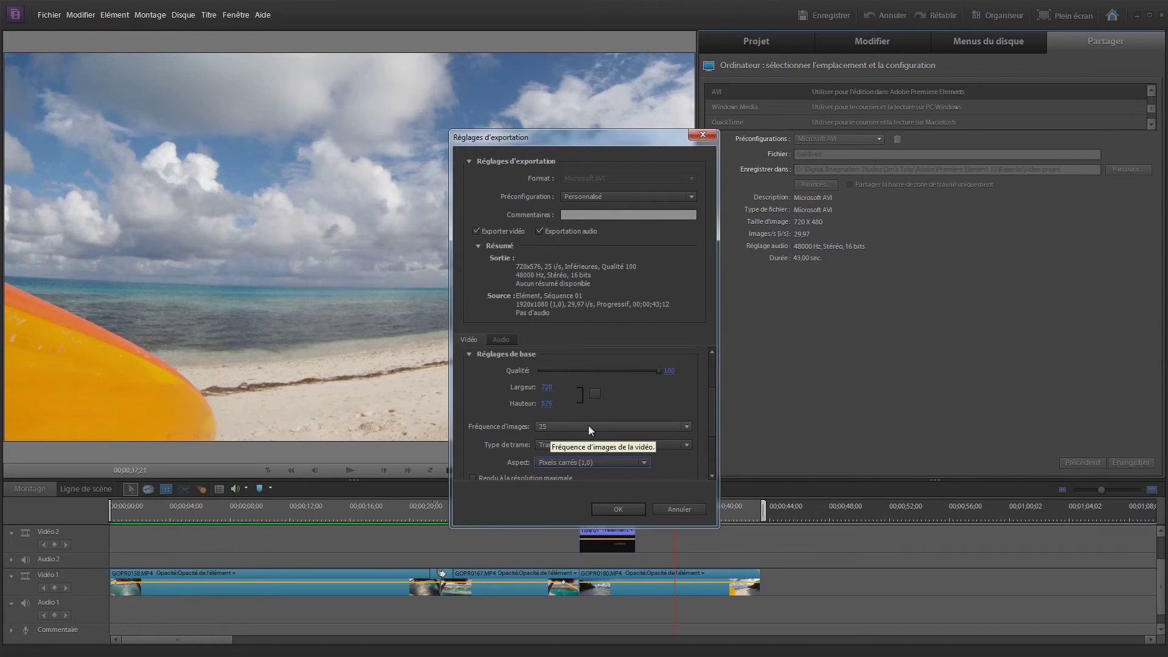
left_click(573, 446)
left_click(568, 457)
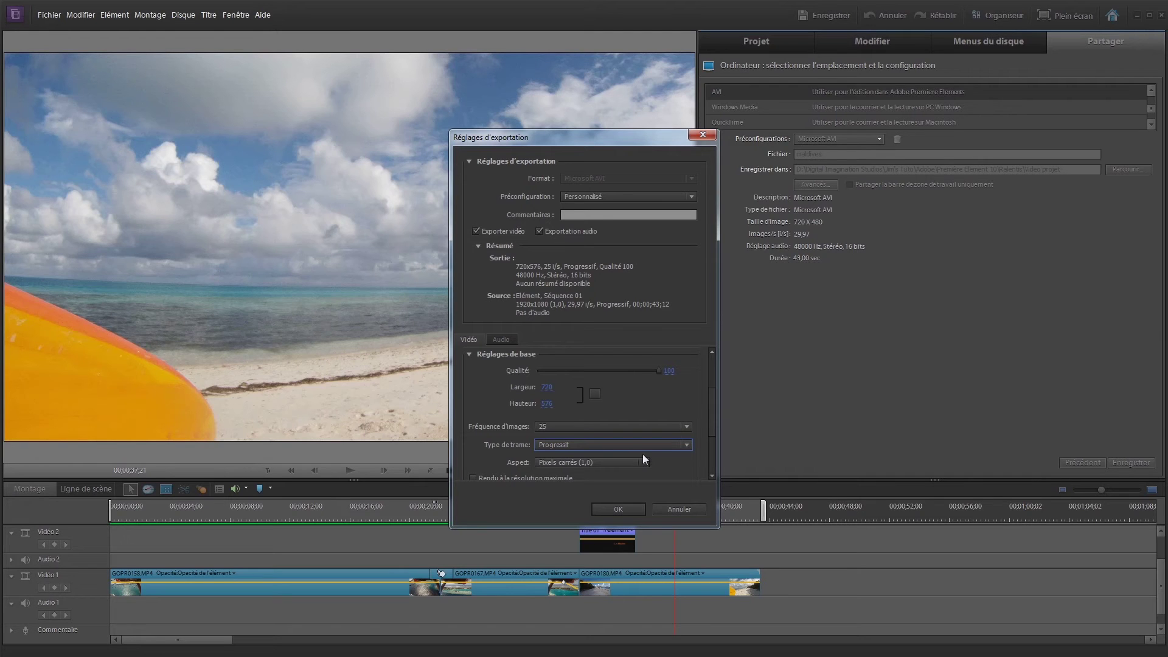
Set the output frame size to 1920 x 1080
mouse_move(711, 424)
left_mouse_down()
mouse_move(713, 393)
mouse_move(714, 417)
left_mouse_up()
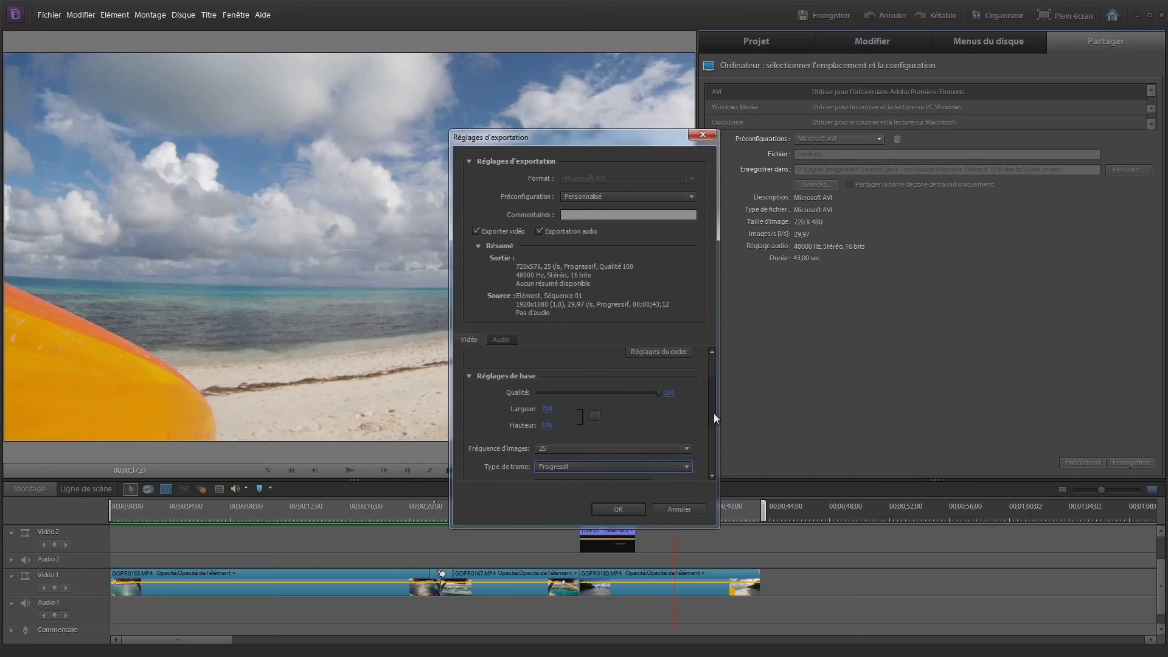
left_click(546, 409)
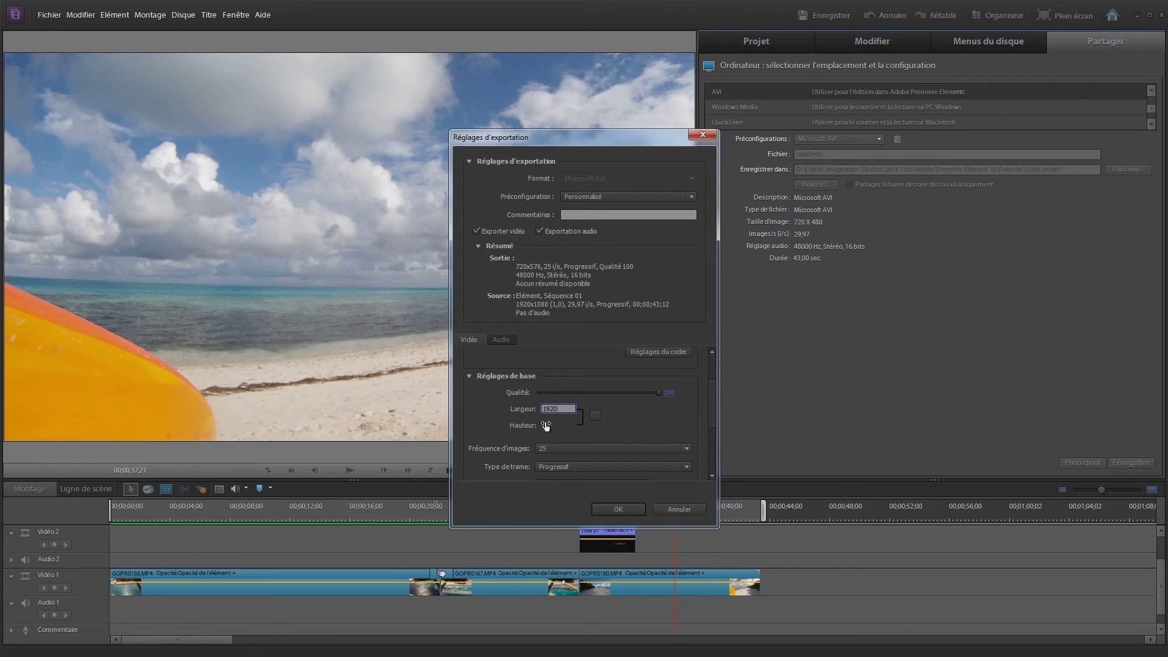
left_click(545, 425)
type("1080")
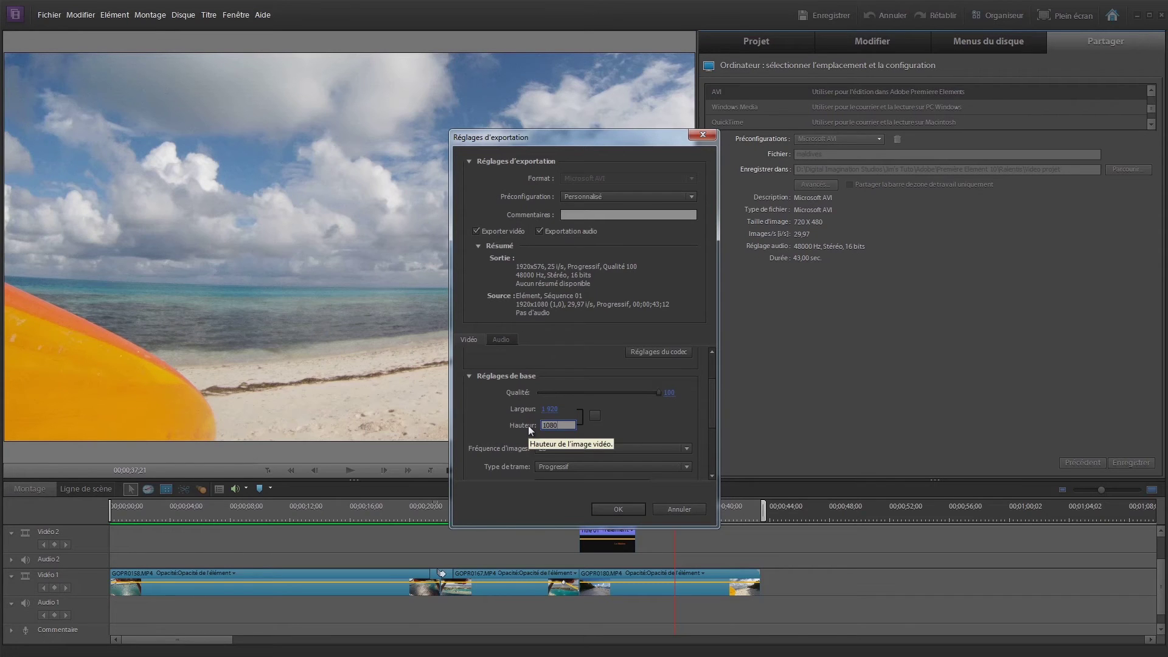
key("Return")
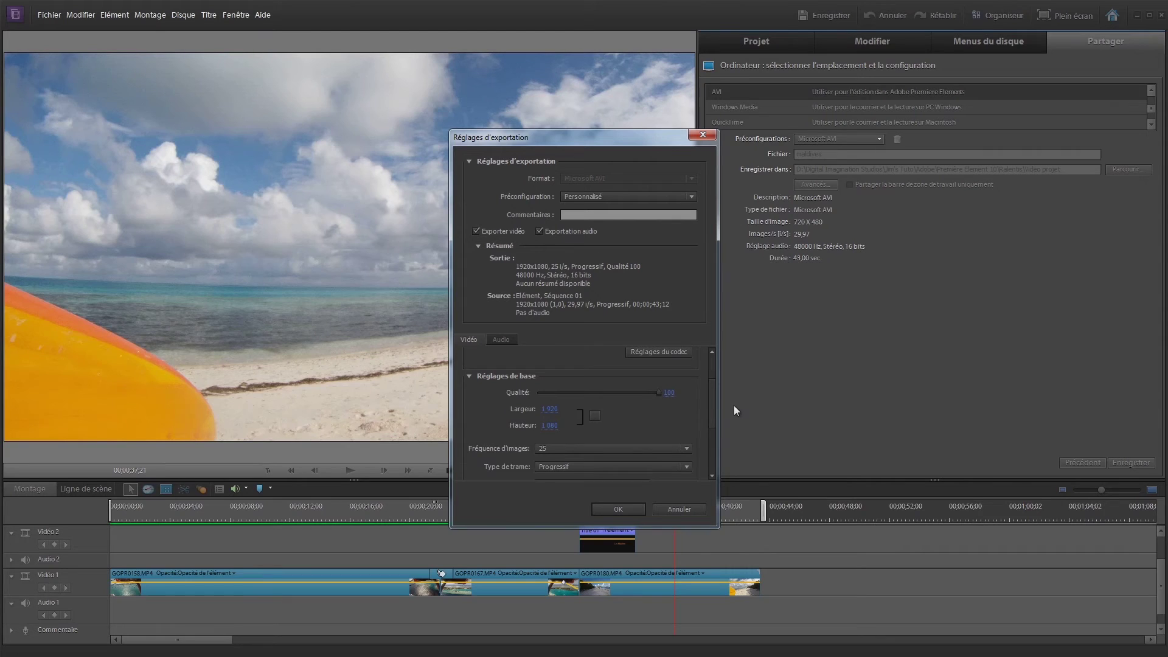
mouse_move(712, 399)
left_mouse_down()
mouse_move(715, 457)
mouse_move(710, 381)
left_mouse_up()
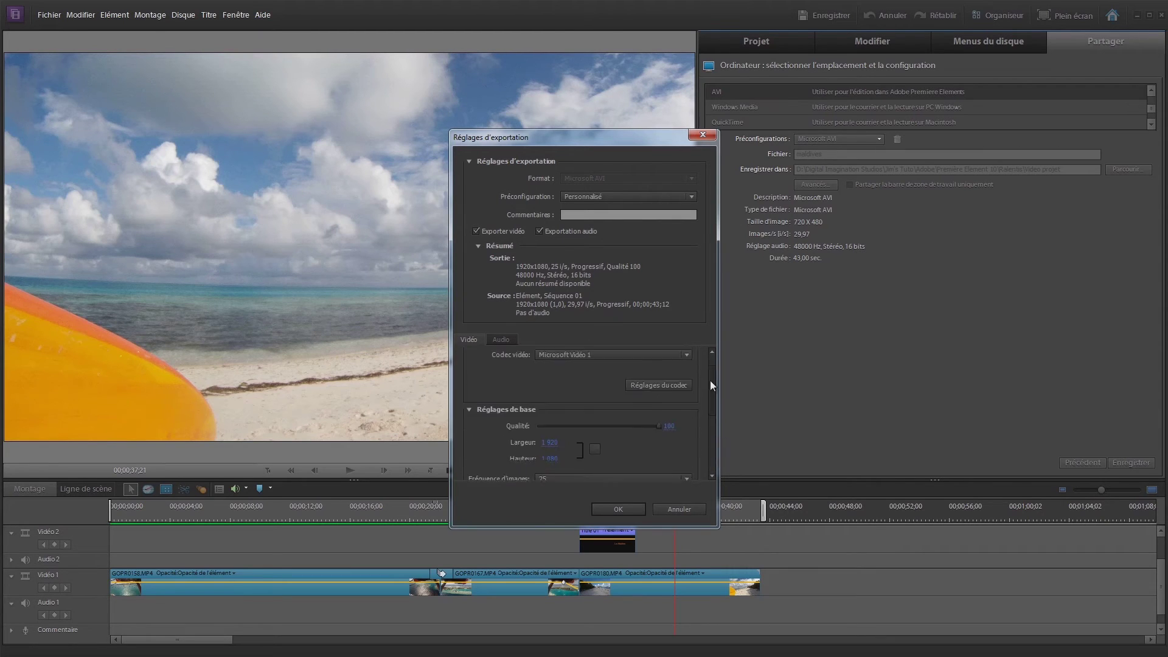
Confirm the custom AVI settings and save them as preset 'Copie de Microsoft AVI'
left_click(611, 508)
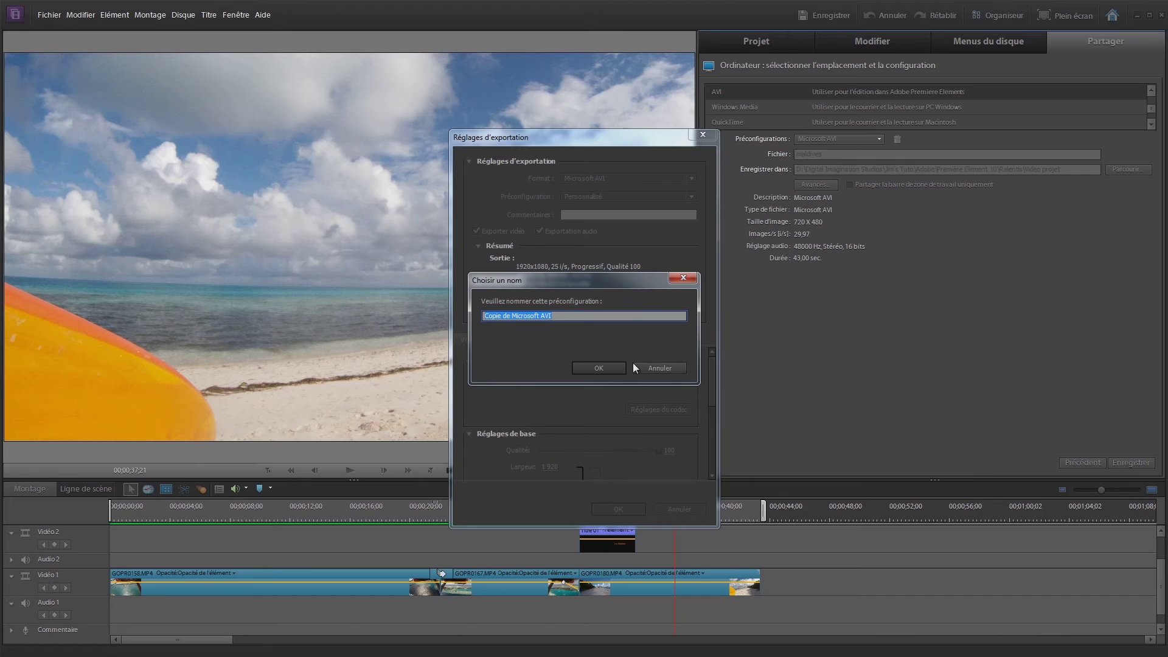
left_click(633, 364)
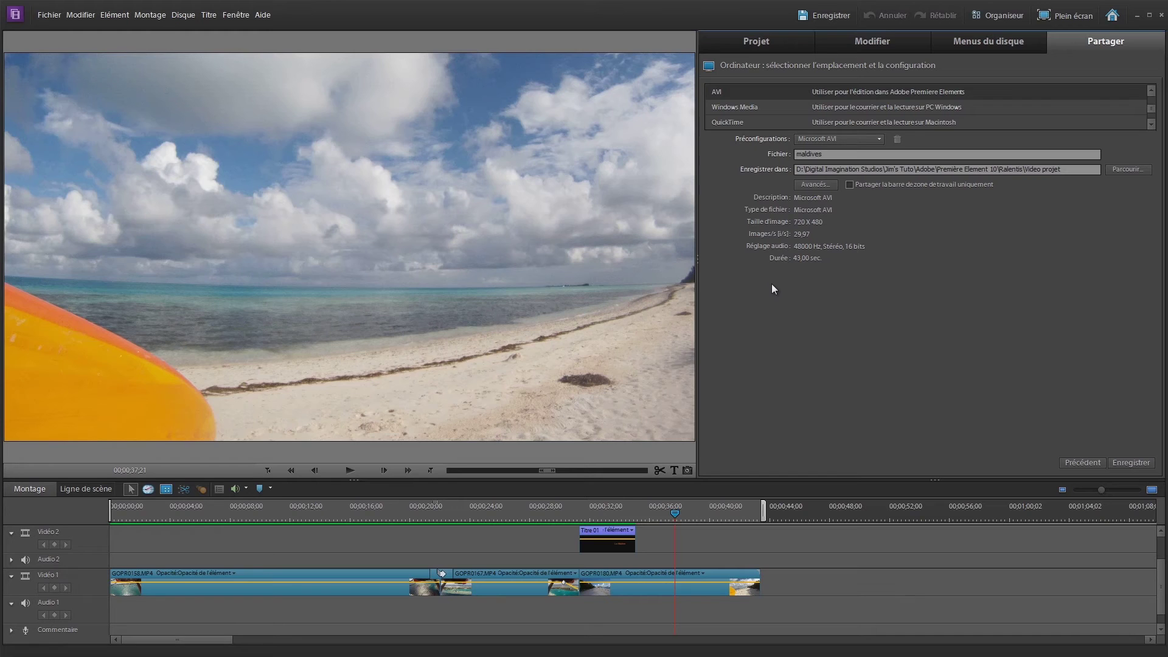
Choose QuickTime as the computer export format and scrub back to the Les Maldives title
left_click(744, 122)
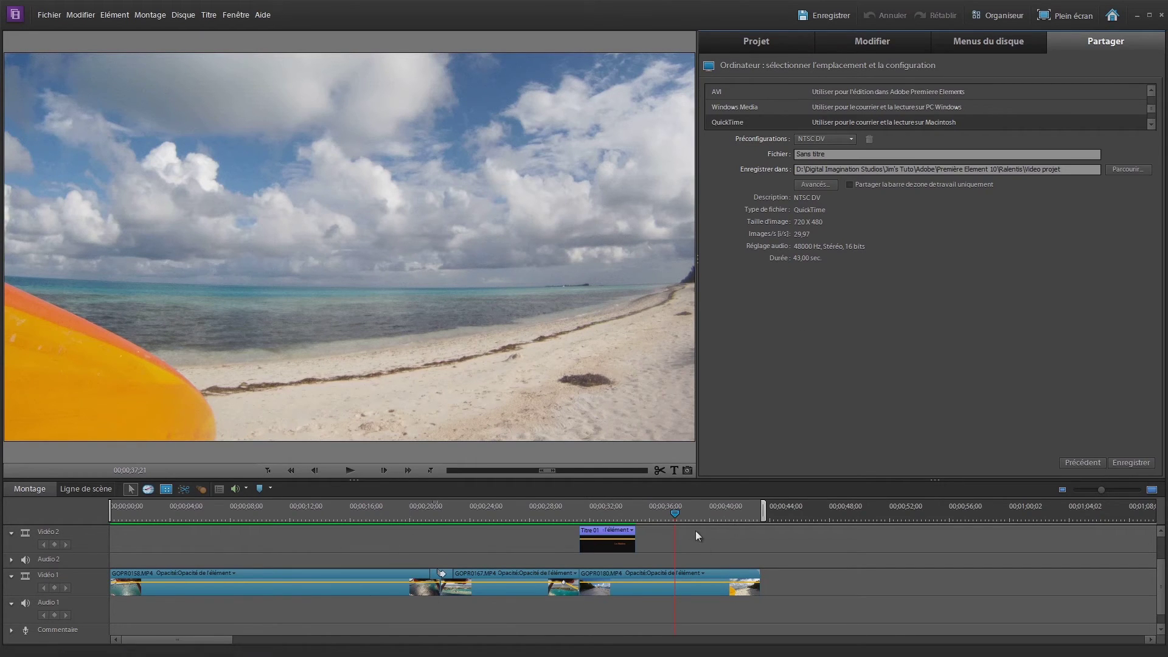
left_click(601, 511)
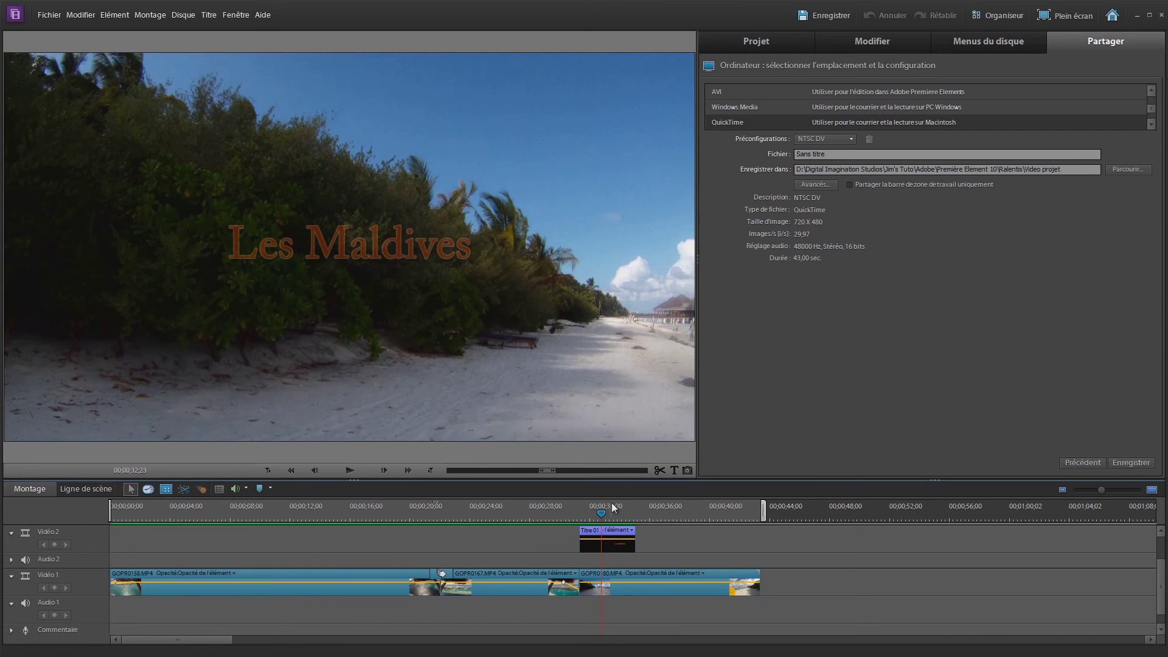
left_click_drag(602, 514, 599, 514)
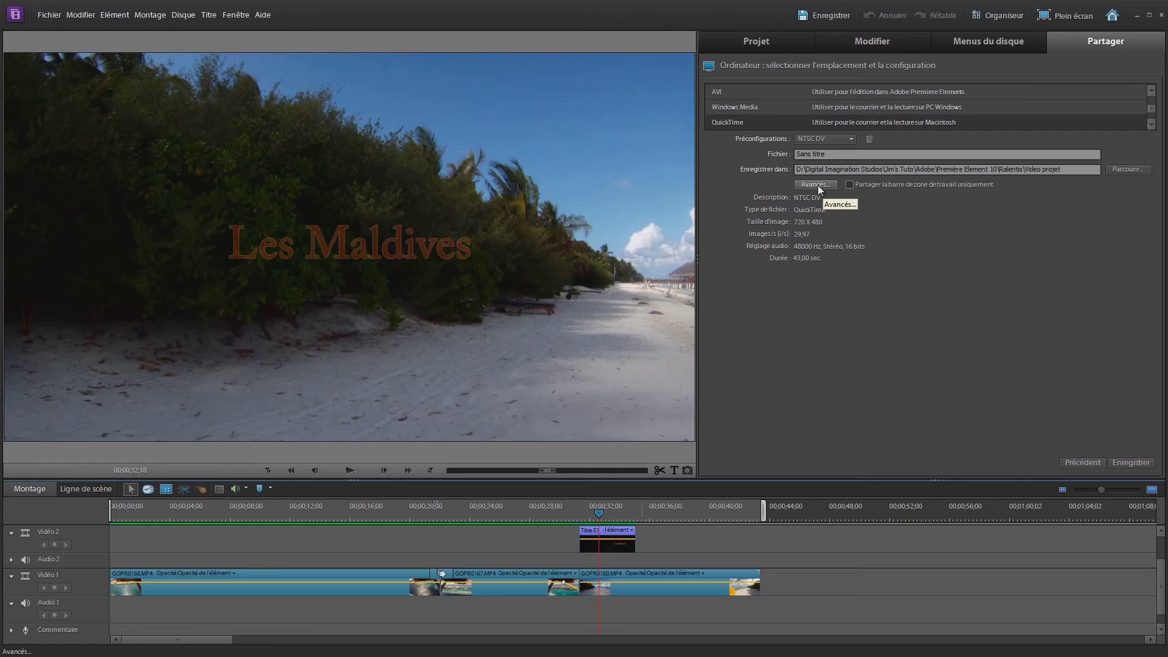
Keep the NTSC DV QuickTime preset and bring up the advanced export settings
left_click(820, 140)
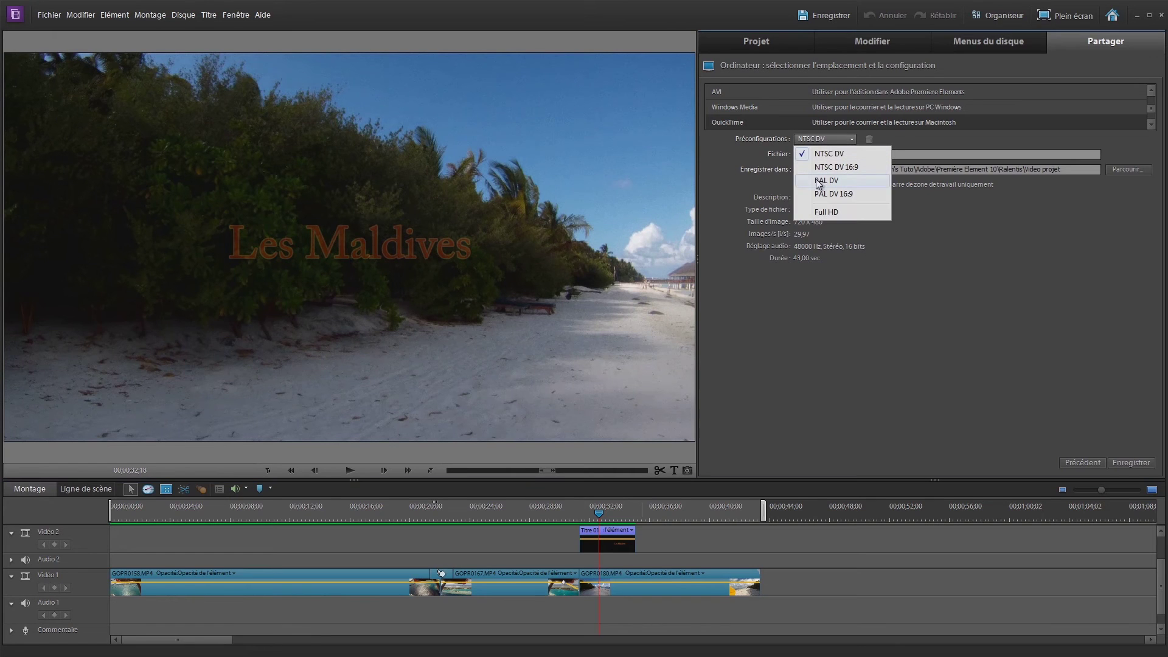
left_click(893, 277)
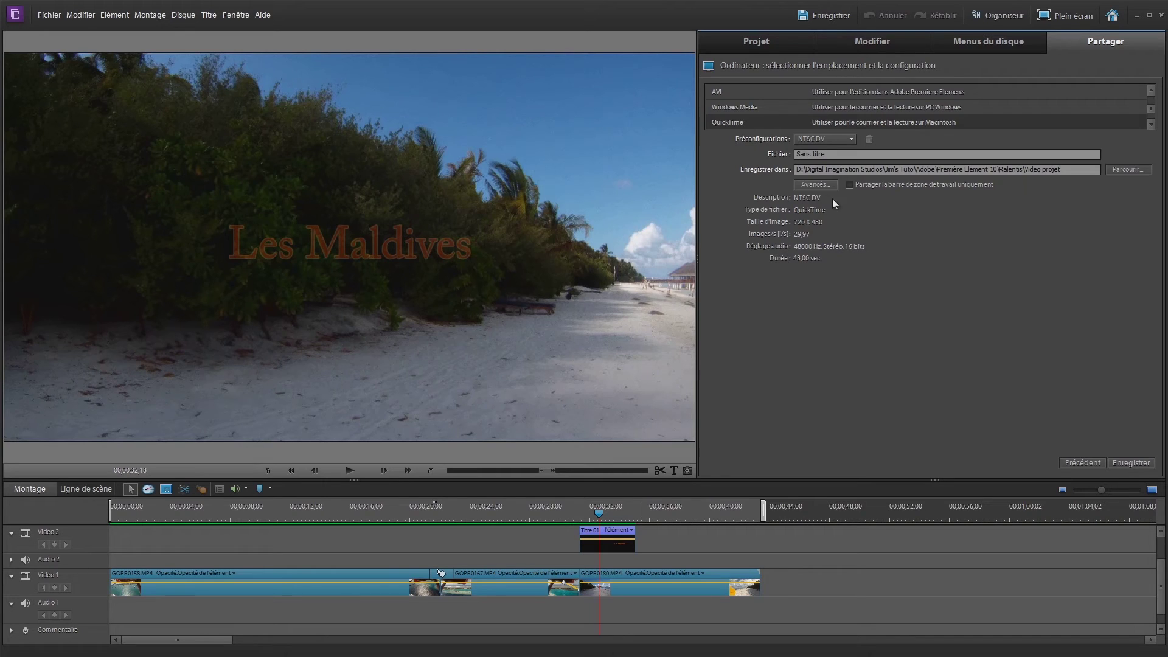
left_click(815, 184)
Leave the preset on NTSC DV and change the video codec from DV25 NTSC to H.264
left_click(663, 195)
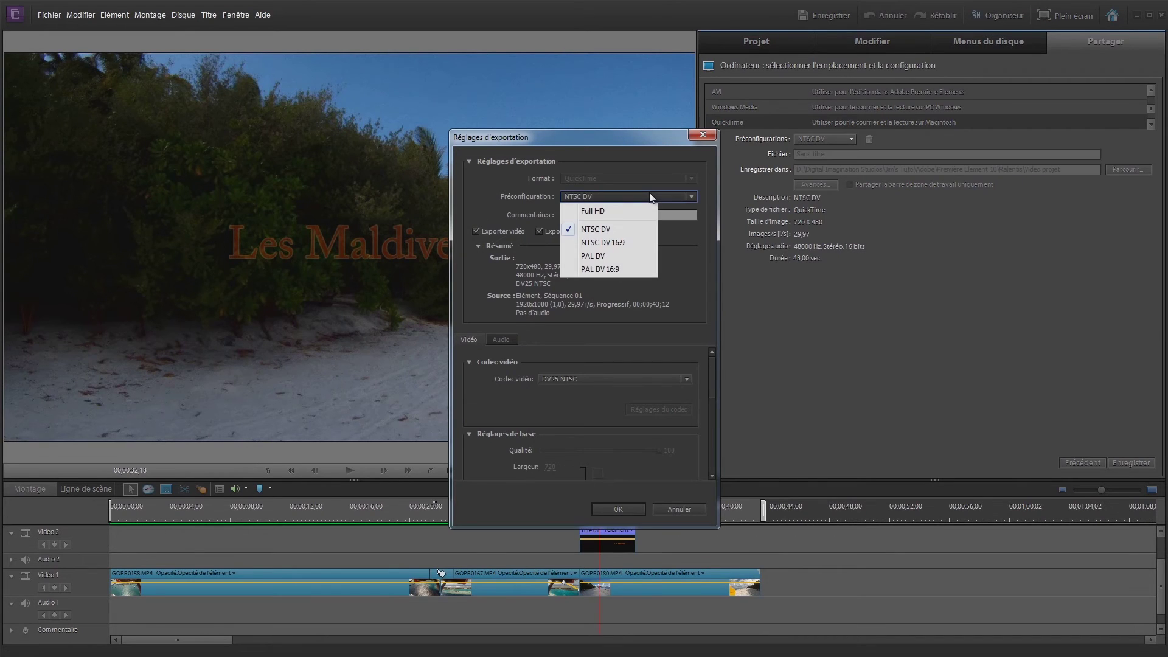
left_click(645, 174)
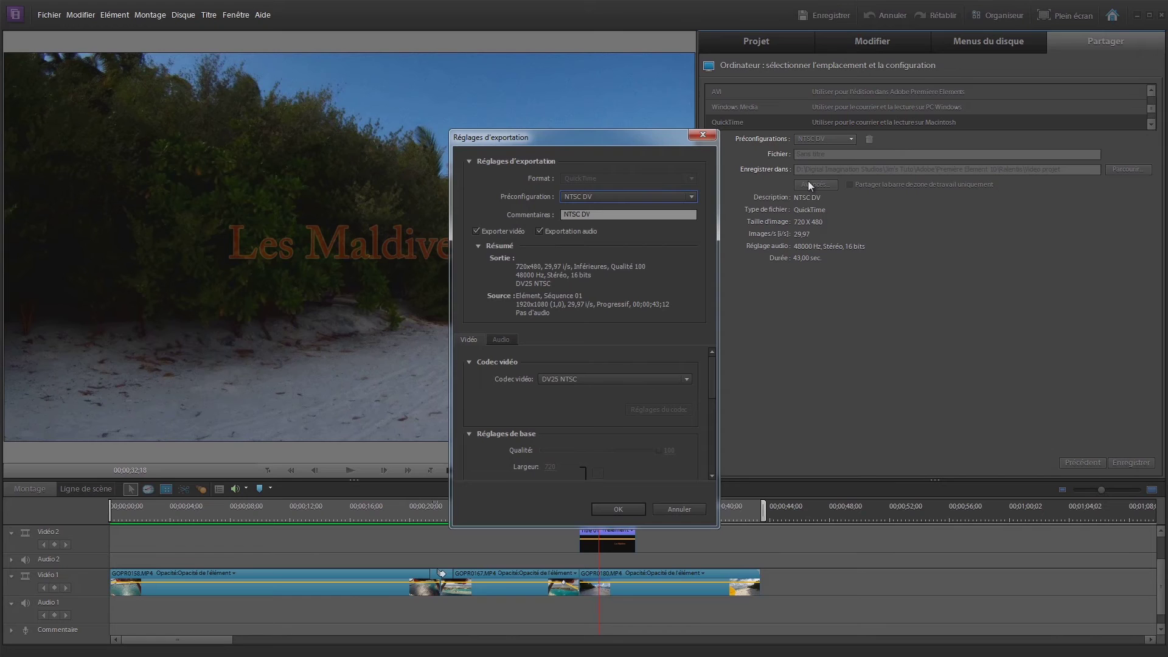
left_click(568, 379)
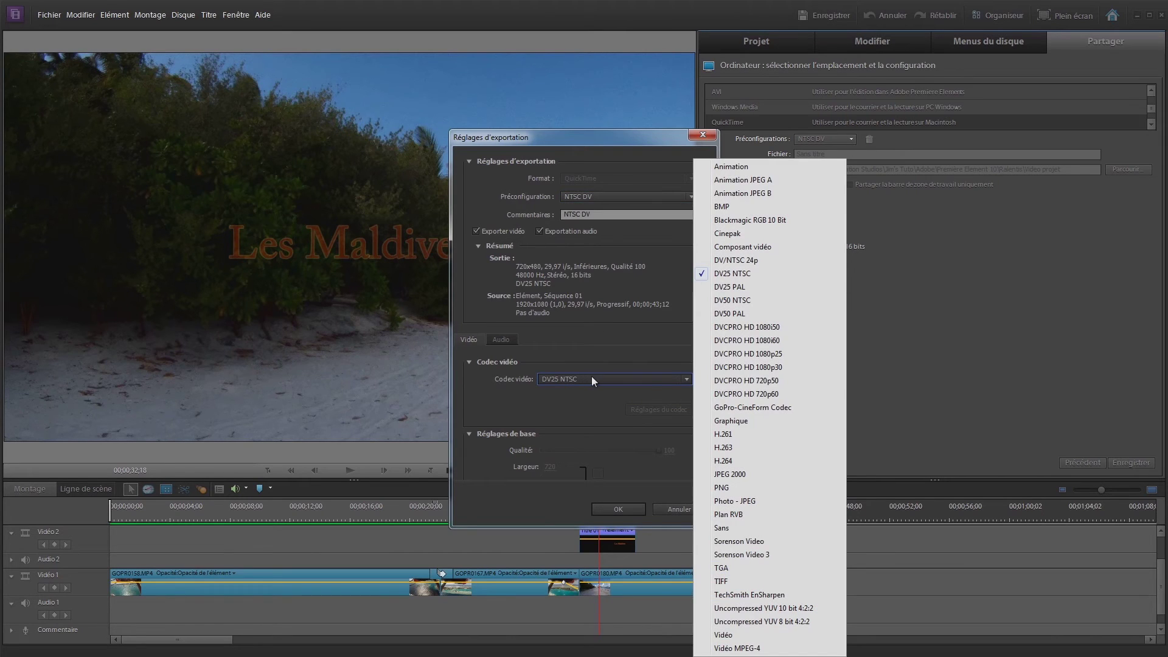
left_click(747, 460)
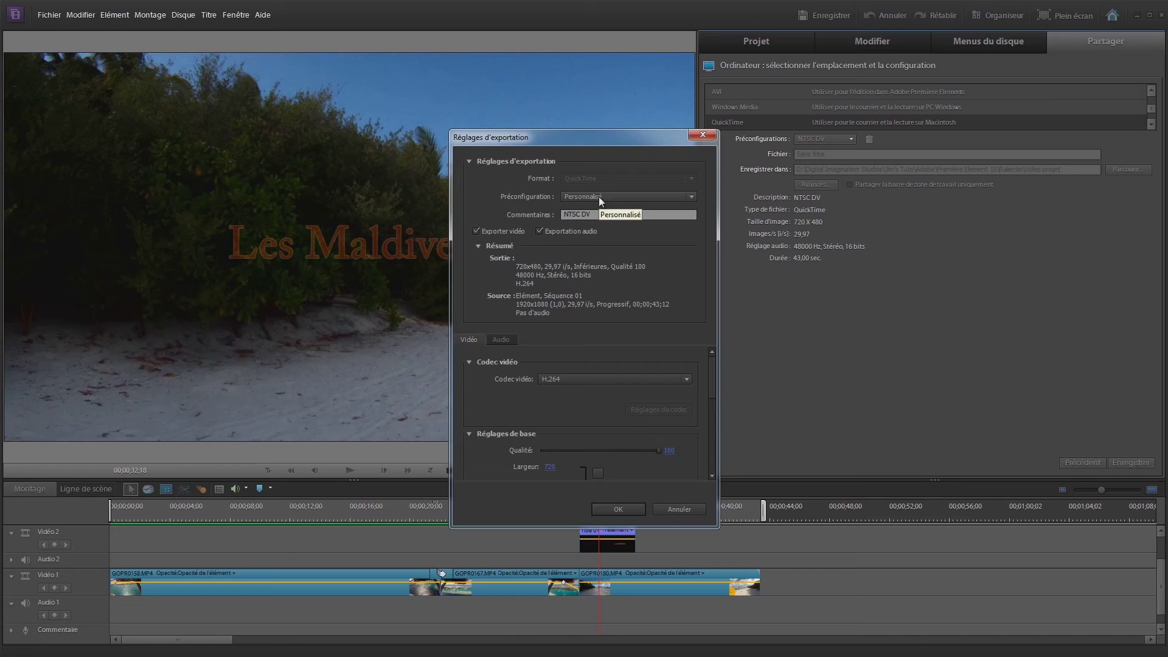
Set the output frame size to 1920 wide by 1080 high
left_click_drag(711, 376, 713, 399)
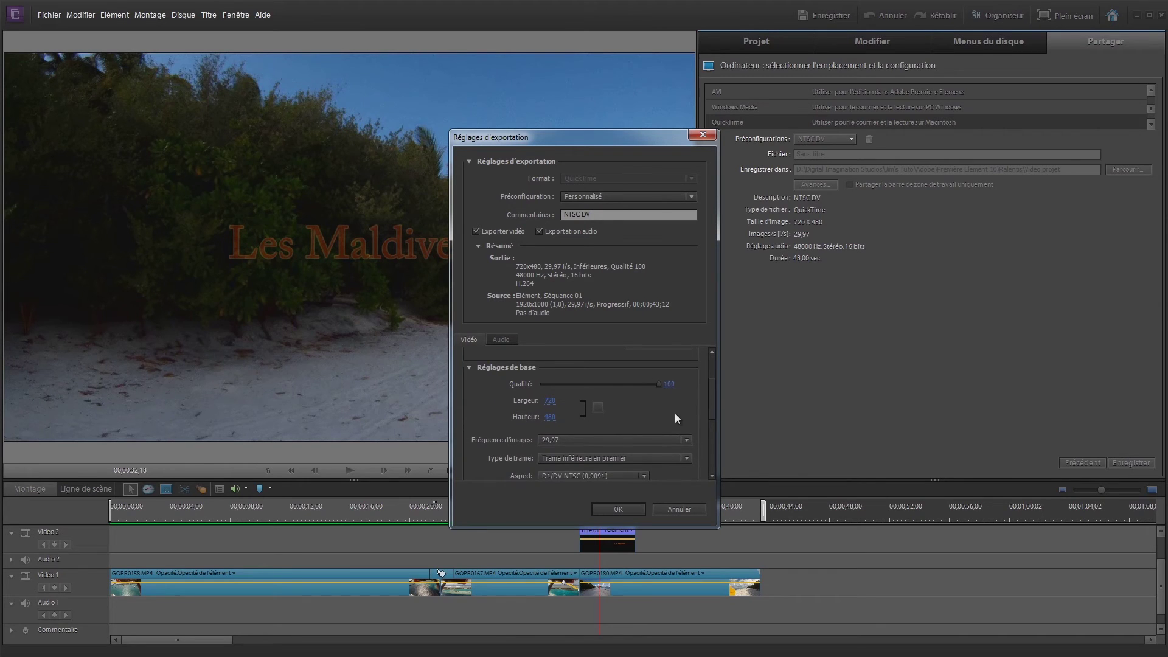
left_click_drag(556, 405, 557, 404)
left_click(550, 401)
type("1 92")
type("0")
key("Tab")
type("1080")
left_click(684, 402)
Set frame rate 25, progressive field type and square pixels (1,0)
left_click(583, 441)
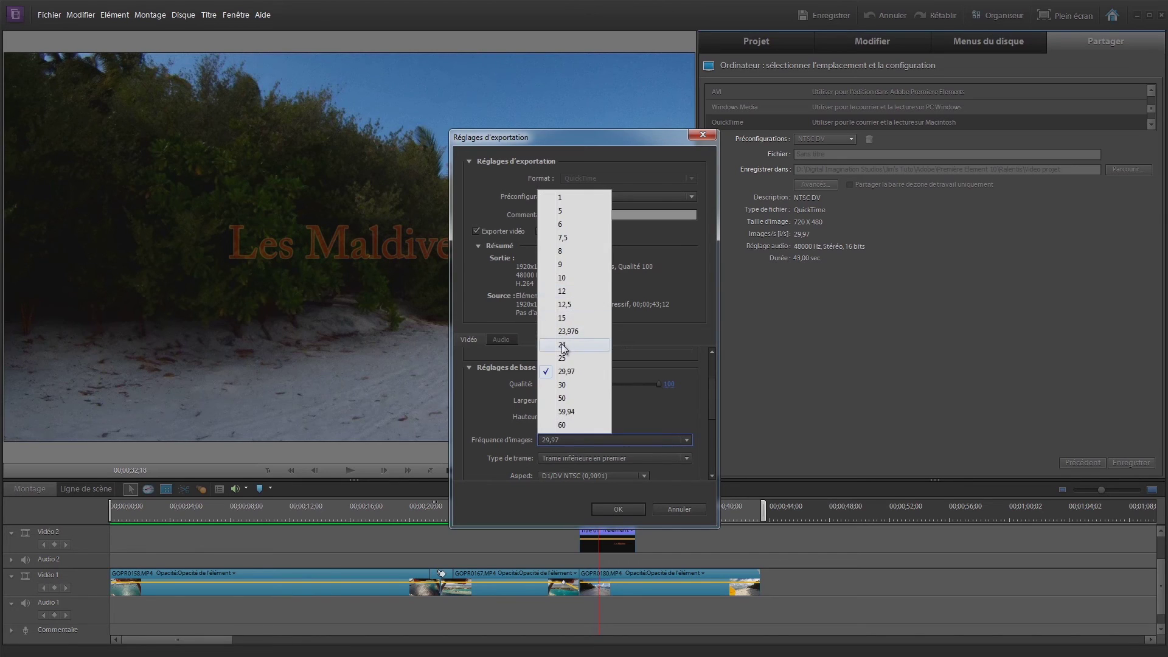
left_click(559, 357)
left_click(576, 455)
left_click(572, 470)
left_click_drag(713, 396, 714, 418)
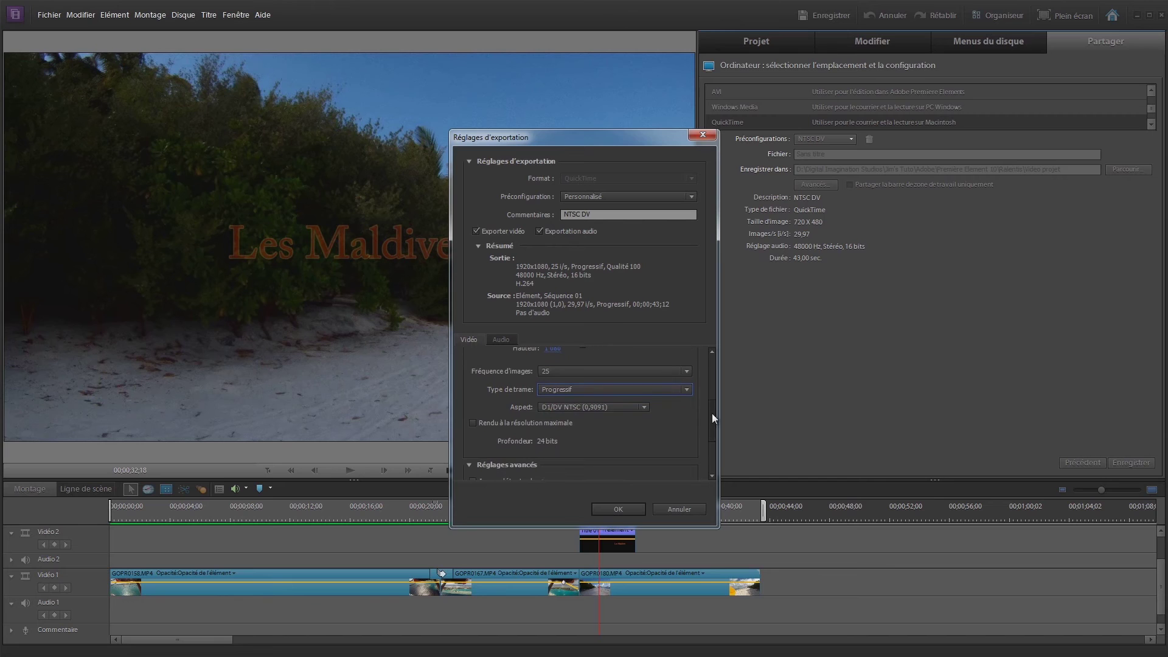
left_click(571, 407)
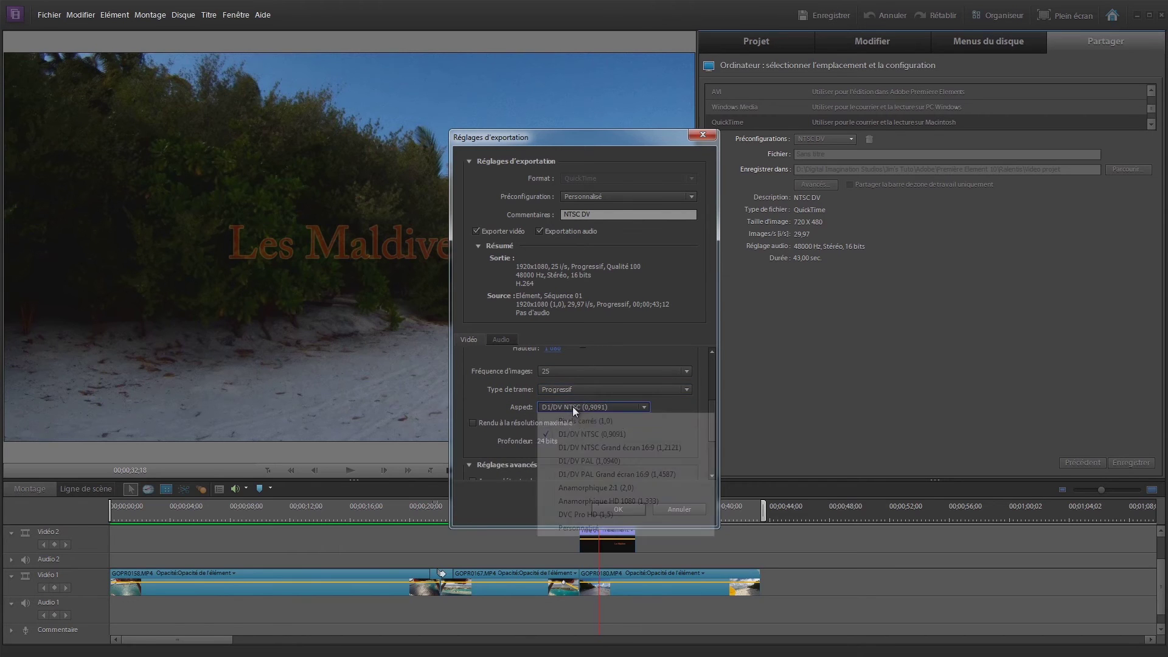
left_click(578, 419)
mouse_move(709, 418)
left_mouse_down()
mouse_move(717, 455)
mouse_move(721, 400)
left_mouse_up()
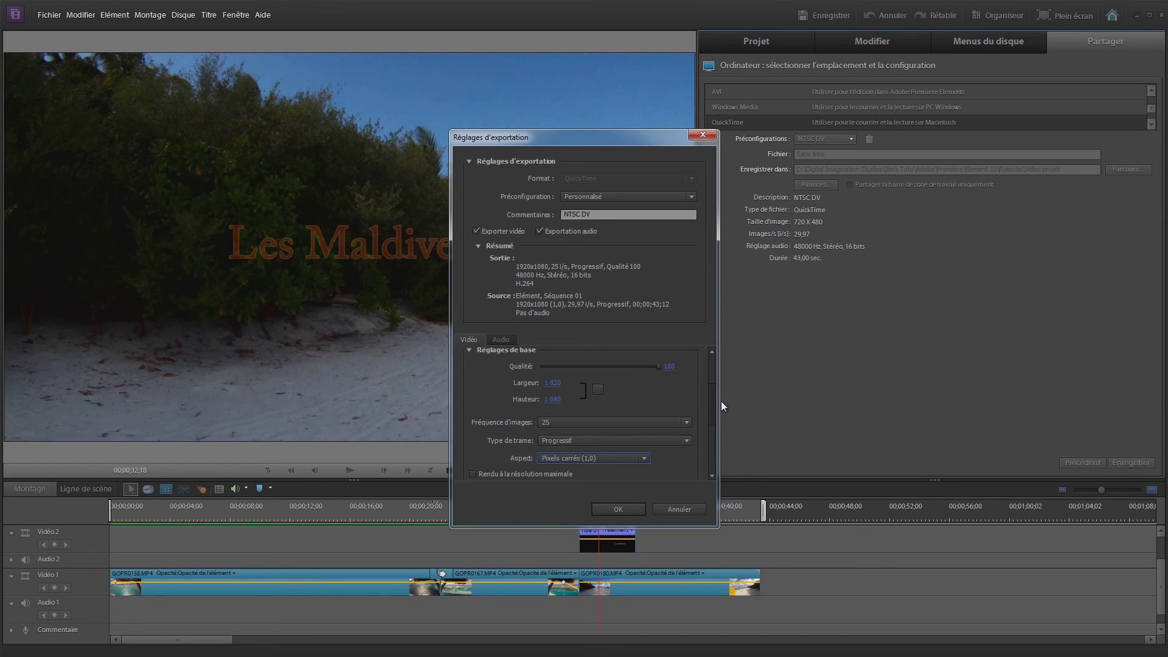
left_click_drag(720, 401, 719, 376)
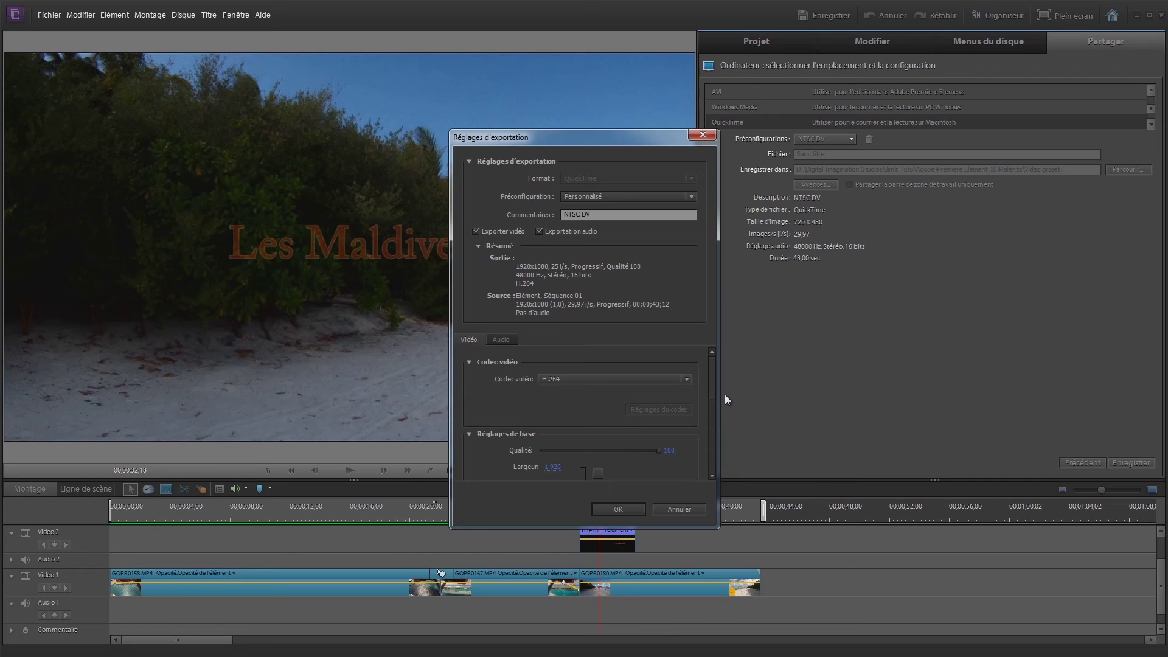
Confirm the settings, dismiss the preset-naming prompt, and reopen the advanced export settings
left_click(616, 510)
left_click(655, 371)
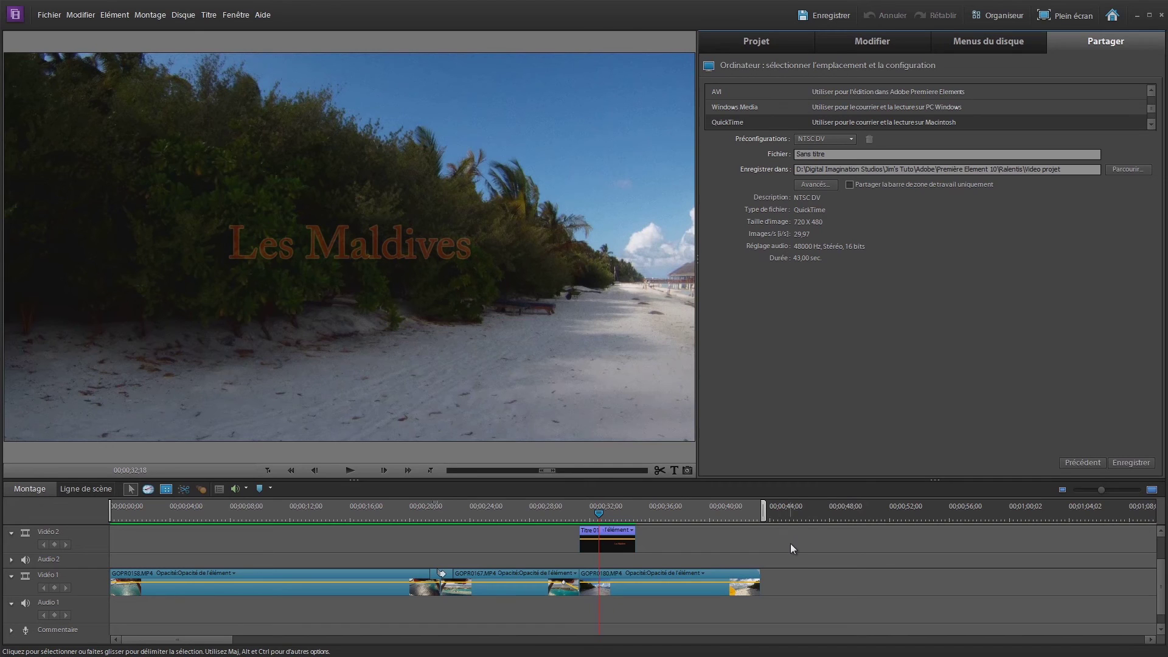
left_click(817, 185)
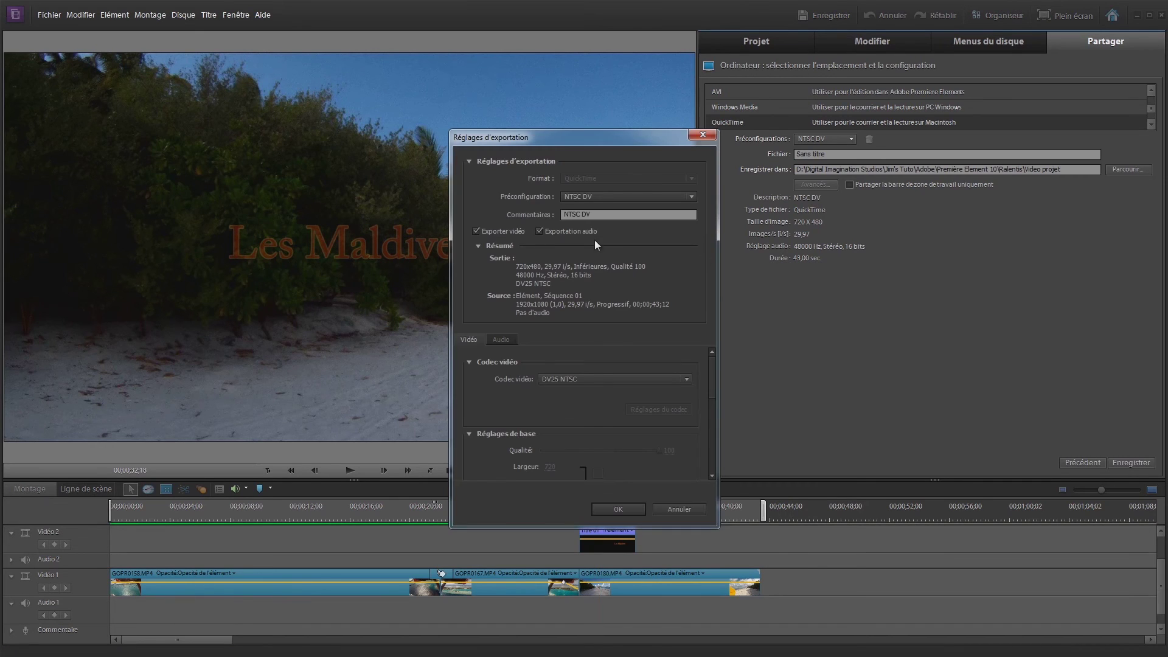
Change the video codec back to H.264
left_click_drag(712, 375, 618, 303)
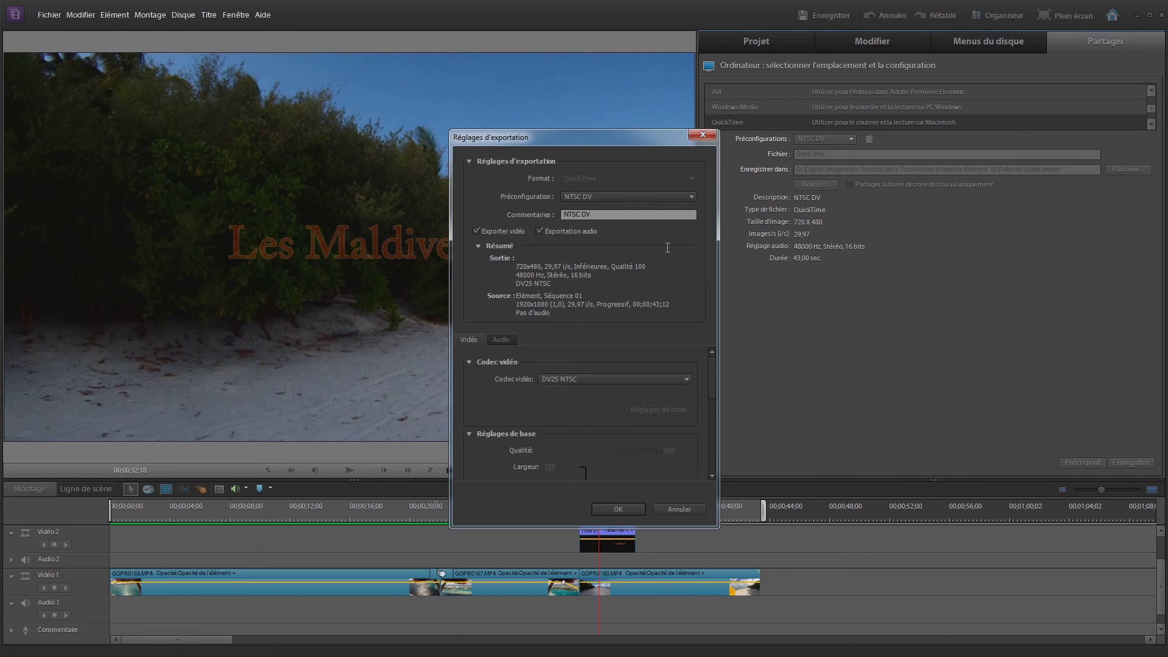
left_click(589, 378)
left_click(785, 464)
scroll(713, 395, "down", 2)
scroll(713, 395, "down", 1)
Enter an output size of 1920 x 1080
left_click(546, 411)
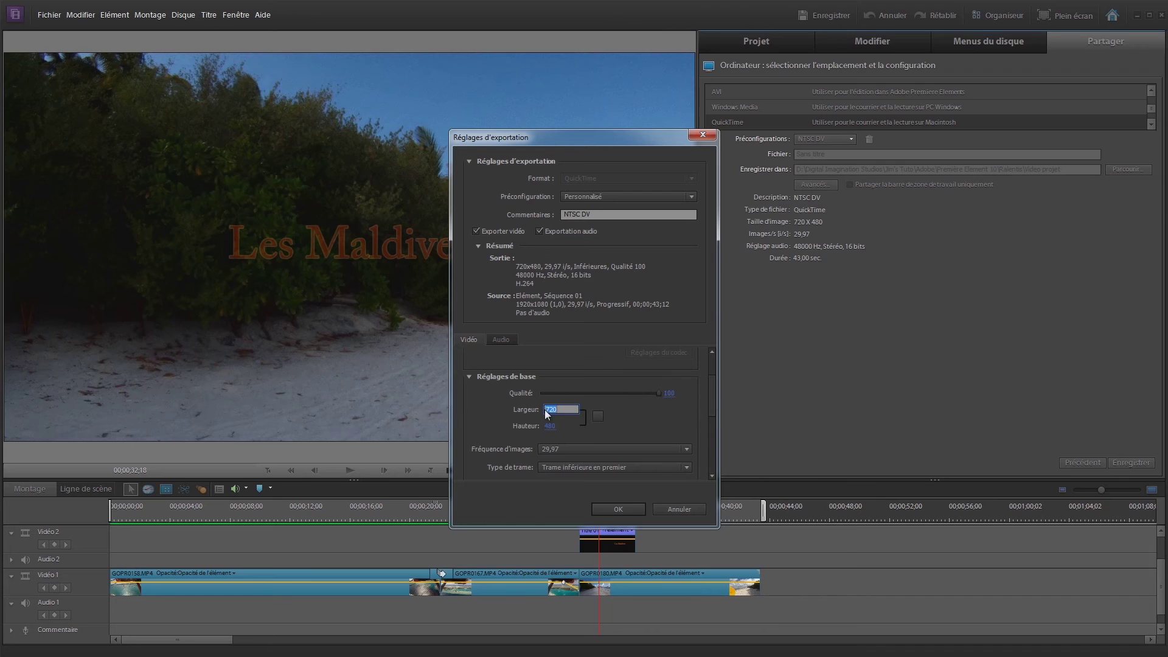
type("19")
key("Return")
left_click(548, 426)
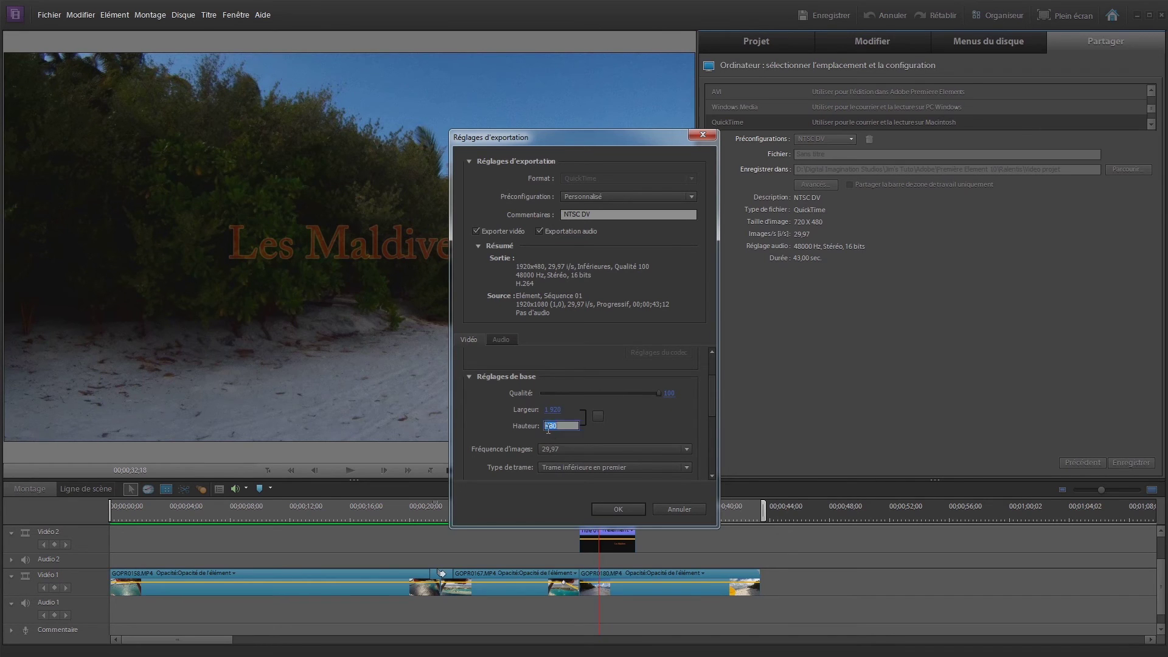
type("1080")
key("Return")
Set 25 fps frame rate, progressive field type and square pixels (1,0)
left_click(620, 449)
left_click(560, 354)
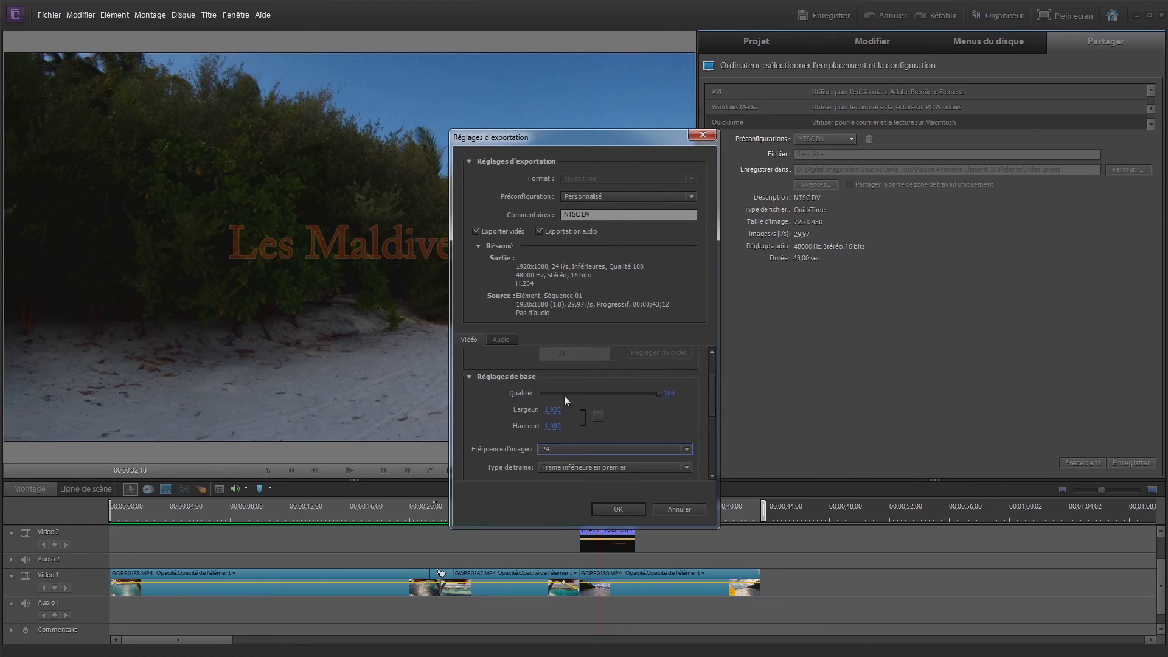
left_click(568, 466)
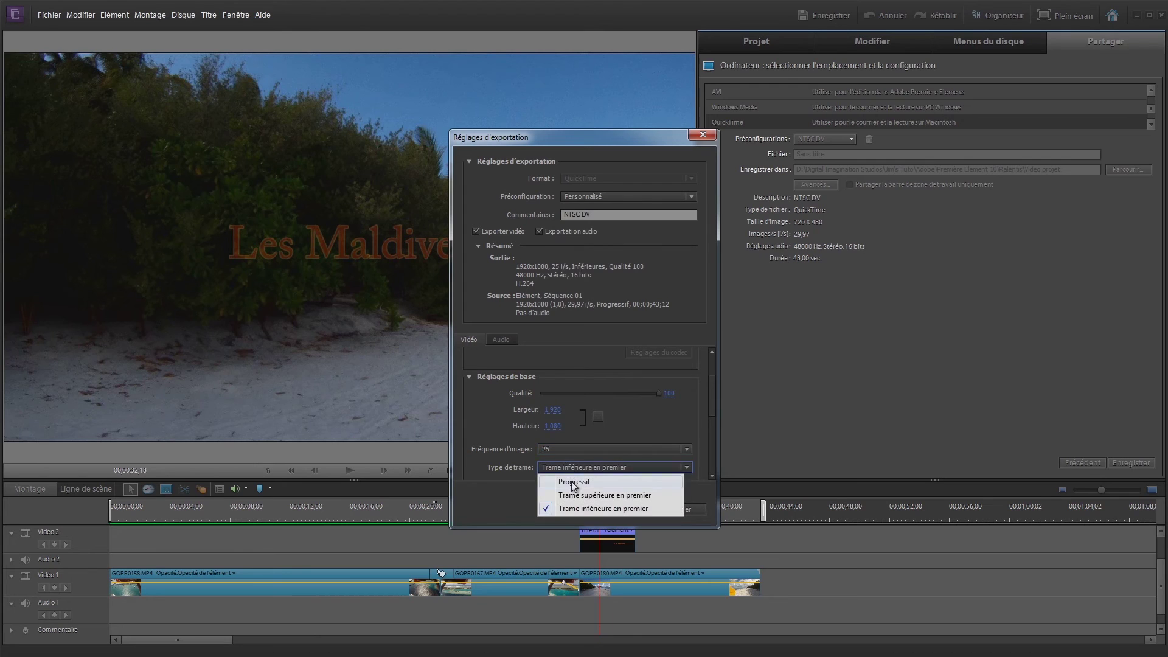
left_click(560, 475)
scroll(713, 406, "down", 1)
left_click_drag(714, 407, 717, 455)
left_click(604, 422)
left_click(593, 441)
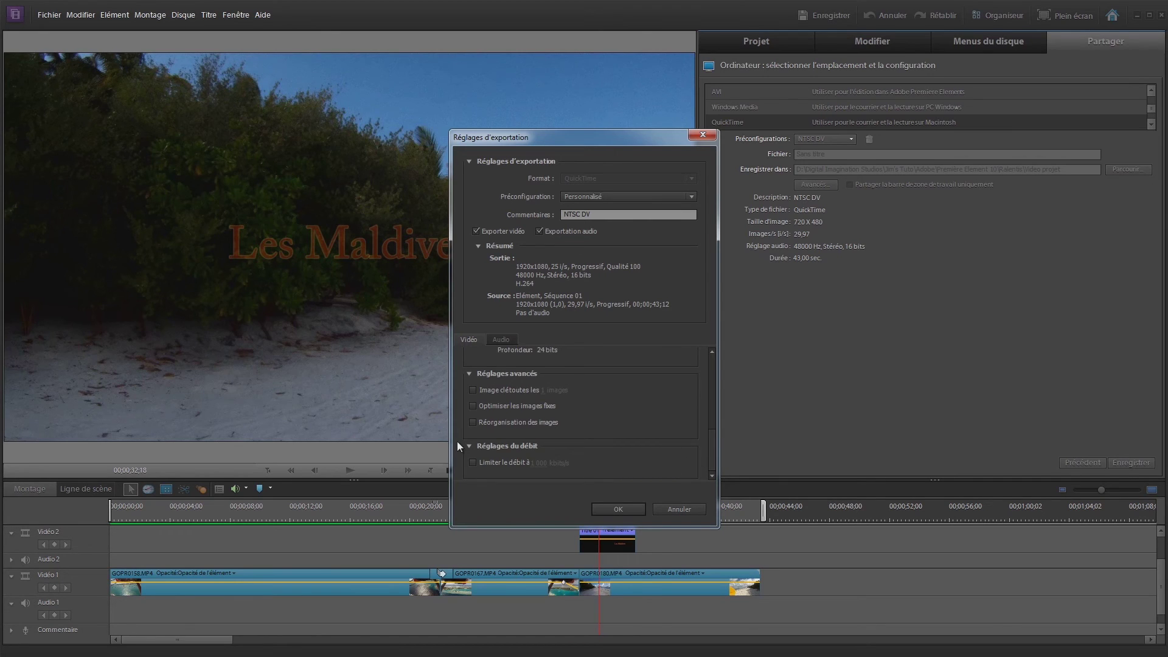
Turn on Limiter le débit à and cap the bitrate at 10000 kbit/s
left_click(472, 462)
left_click(538, 463)
type("10000")
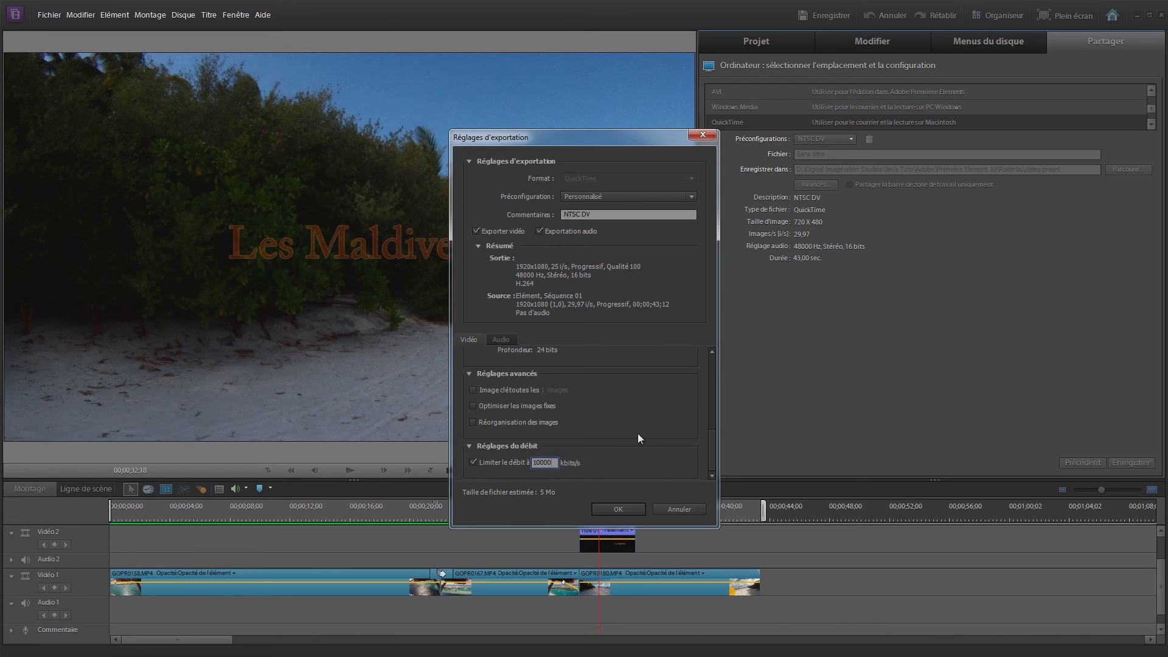
key("Return")
left_click_drag(710, 437, 705, 451)
left_click_drag(710, 451, 716, 410)
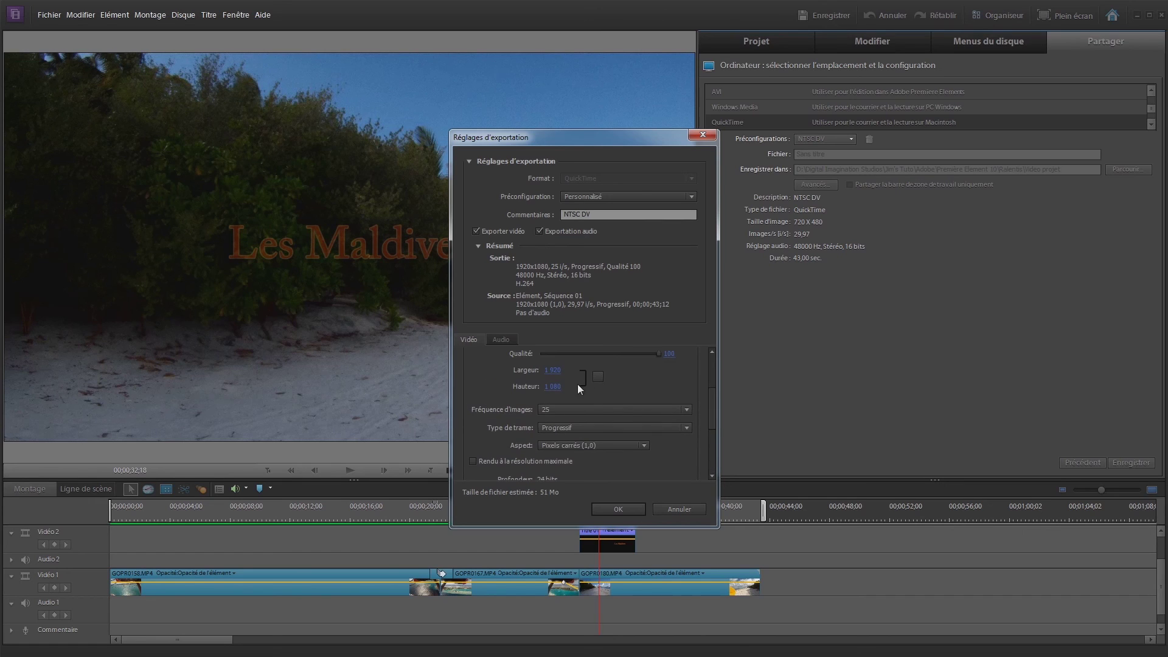
left_click_drag(709, 400, 712, 385)
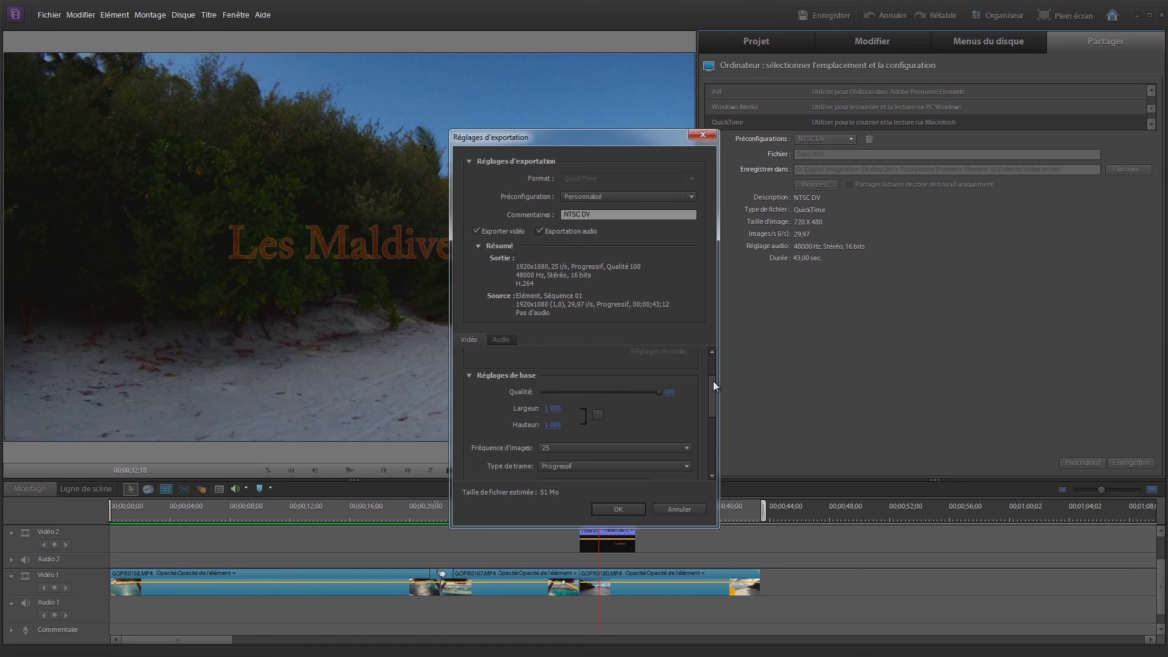
left_click_drag(713, 380, 718, 443)
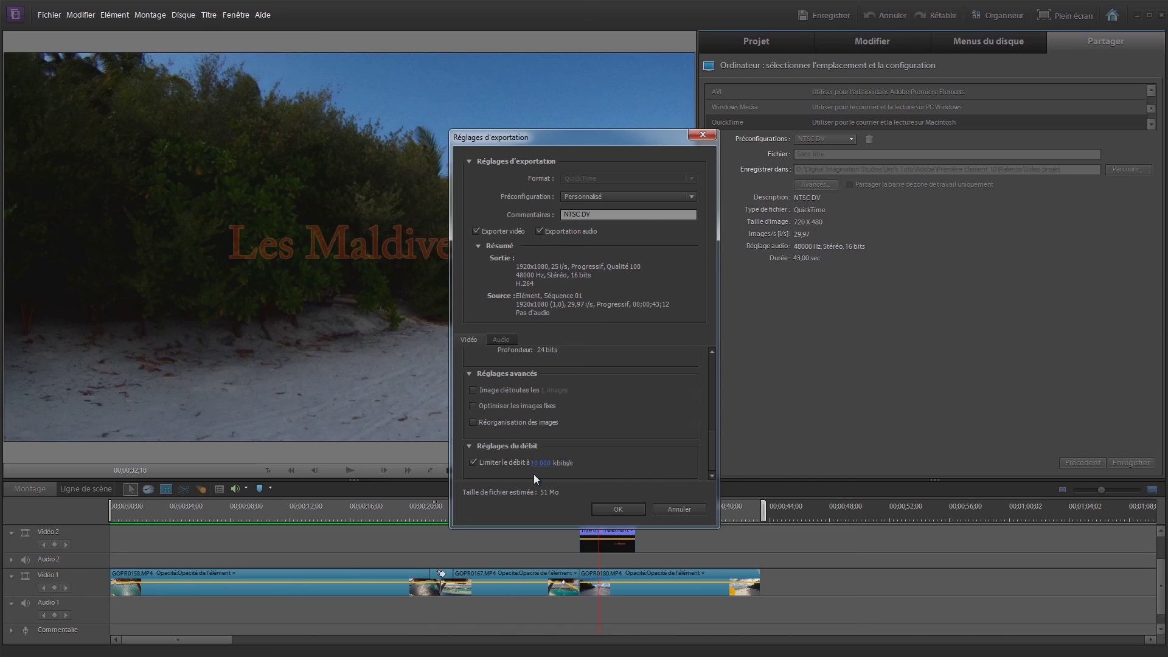
Change the bitrate cap to 14000 kbit/s and confirm the export settings with OK
left_click(536, 464)
type("200")
key("Return")
left_click(543, 464)
type("1000")
left_click(543, 463)
type("14000")
left_click(611, 465)
left_click(607, 507)
left_click(662, 368)
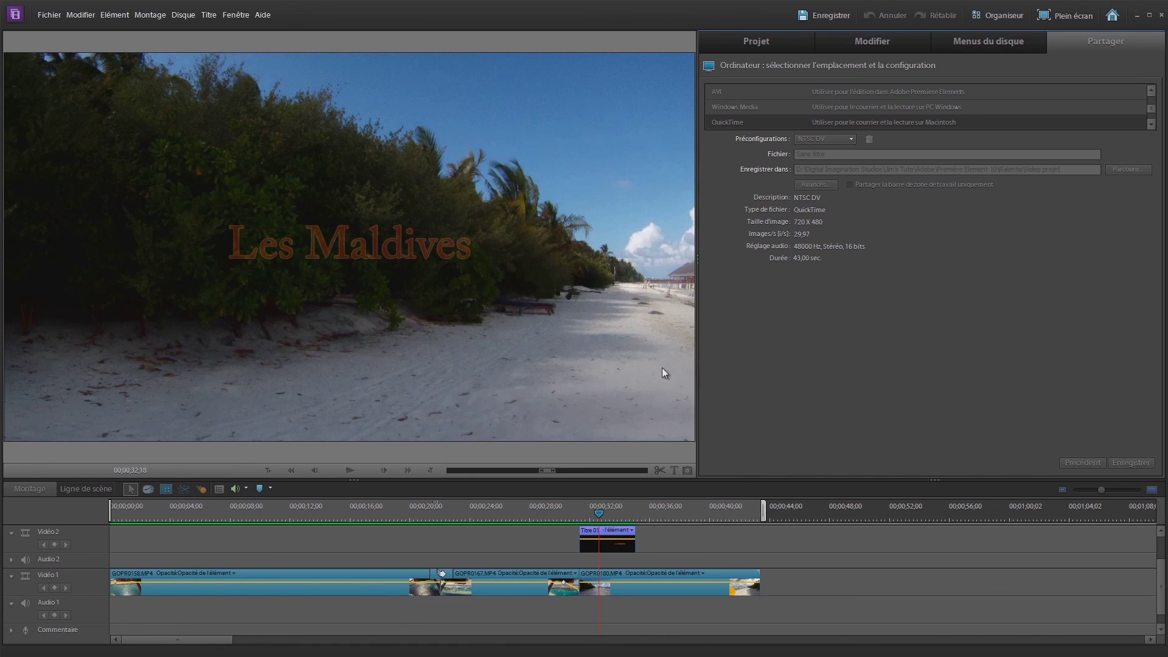